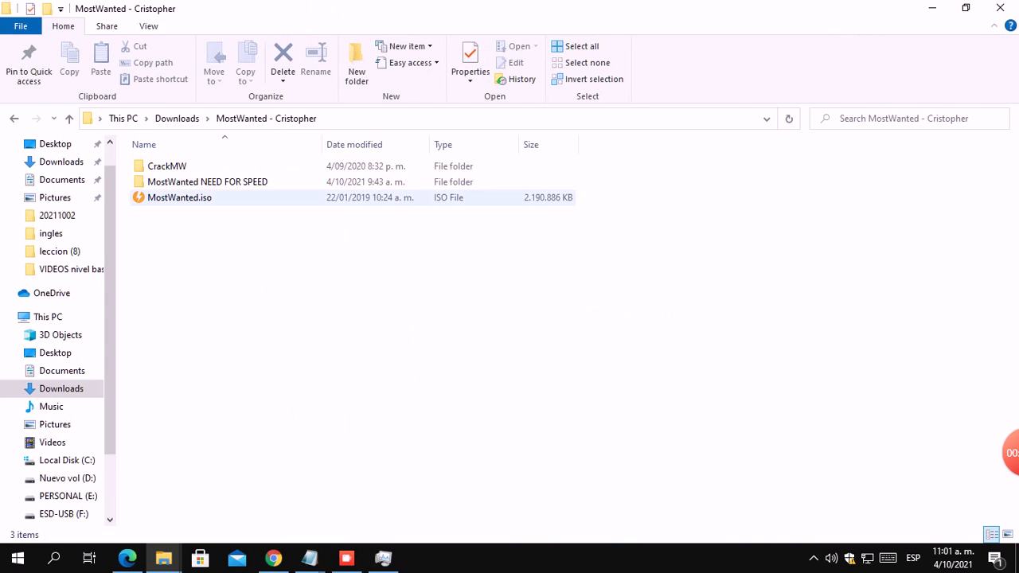
Step: Open the untitled installation notes and highlight the lines on accessing the download link and mounting the ISO image
left_click(178, 197)
right_click(178, 198)
left_click(310, 559)
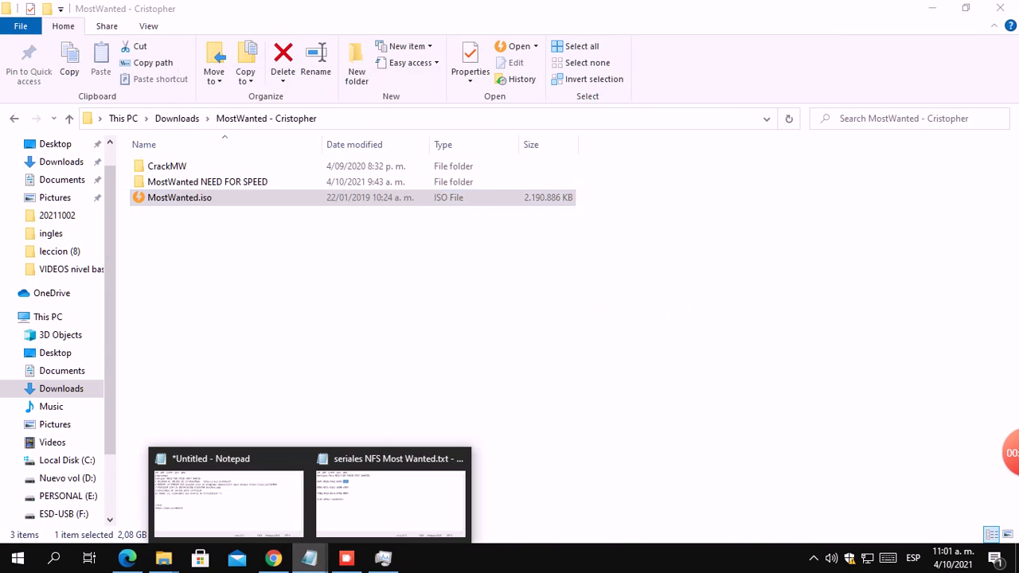
left_click(228, 498)
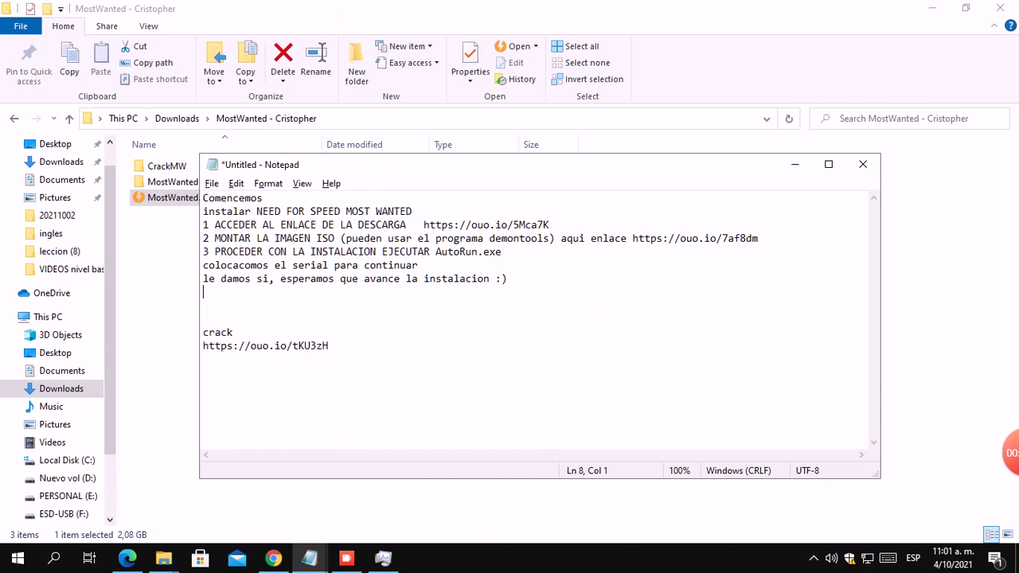
left_click_drag(203, 211, 758, 238)
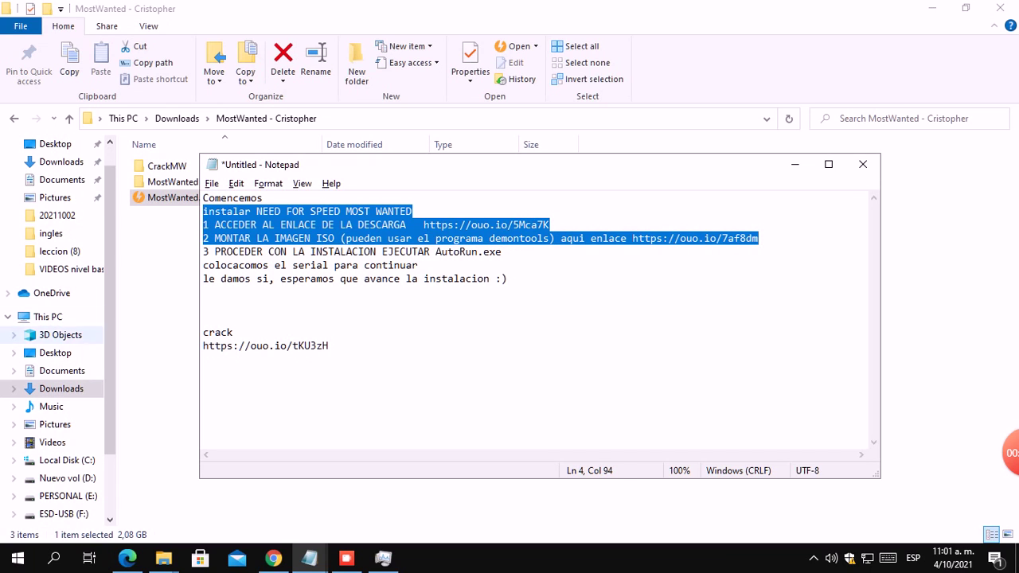
Step: Mount MostWanted.iso to a virtual drive
left_click(187, 198)
right_click(199, 197)
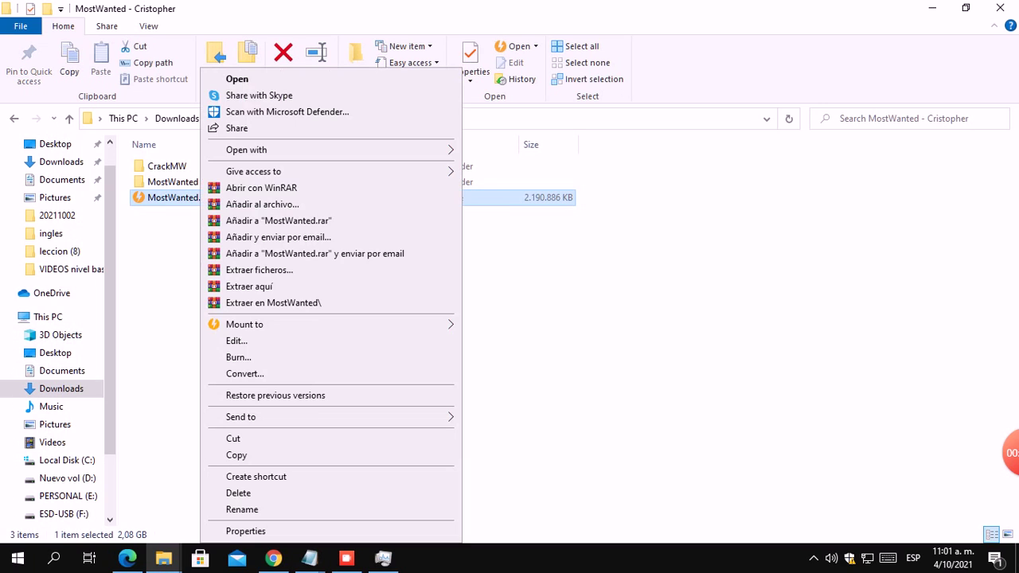
mouse_move(319, 324)
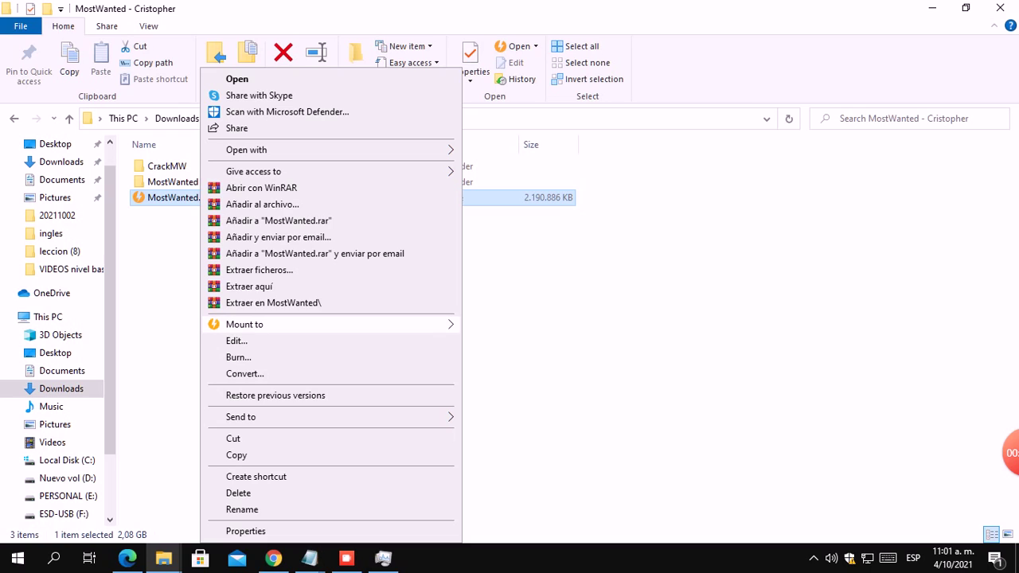
left_click(517, 326)
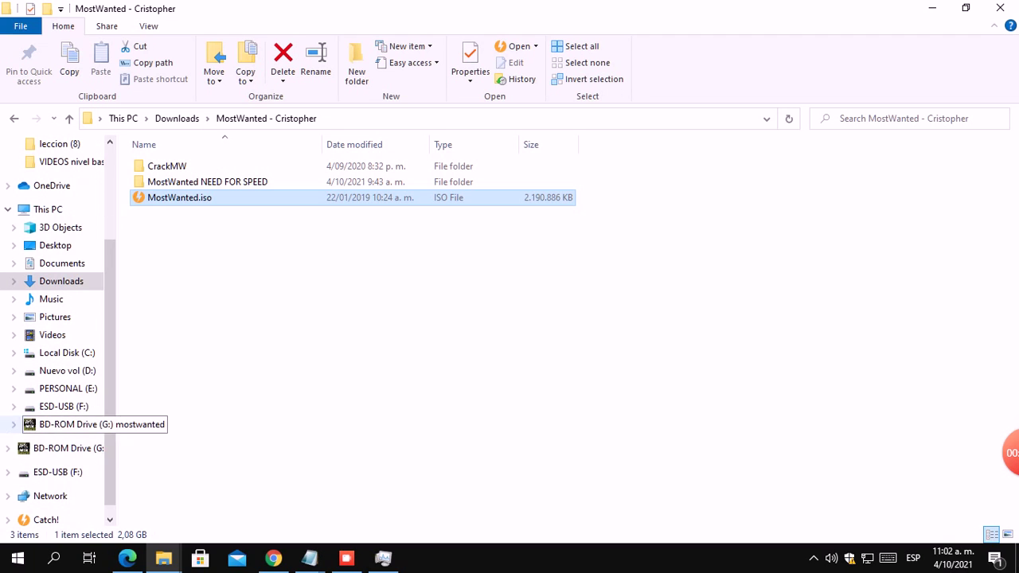
Step: Launch AutoRun.exe from the mounted mostwanted drive and bring up the seriales NFS Most Wanted.txt file
left_click(80, 448)
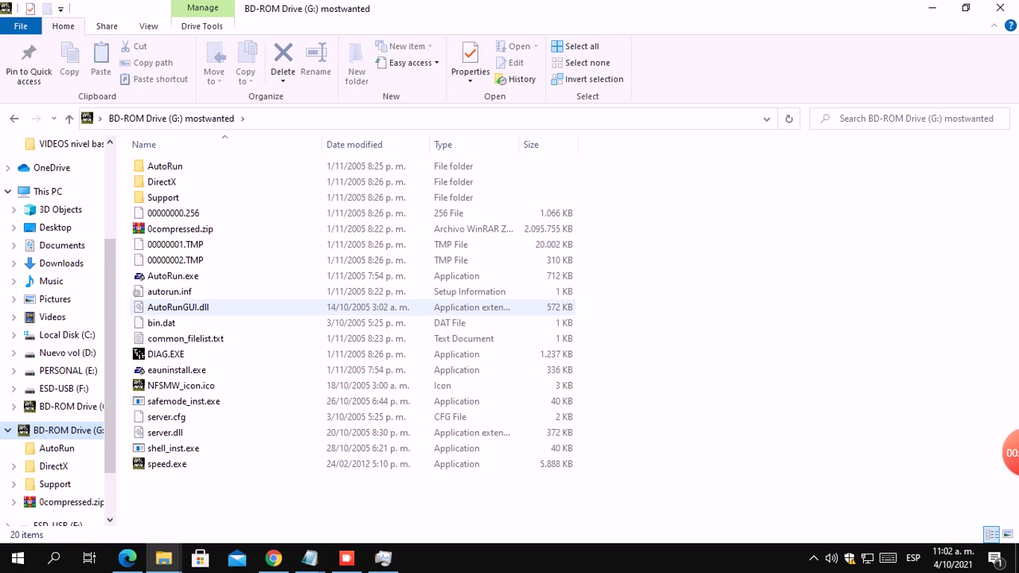
left_click(173, 276)
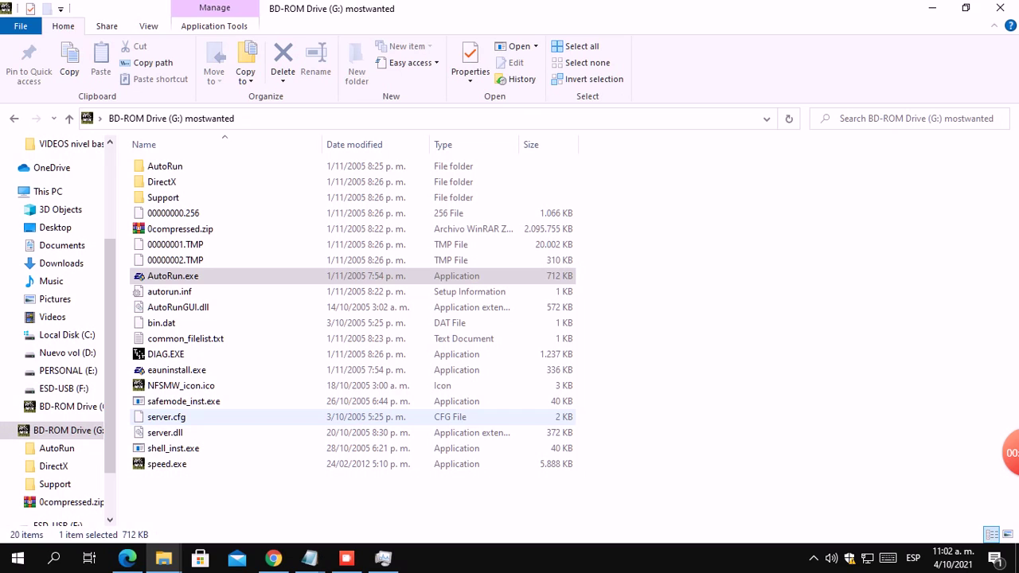
mouse_move(310, 558)
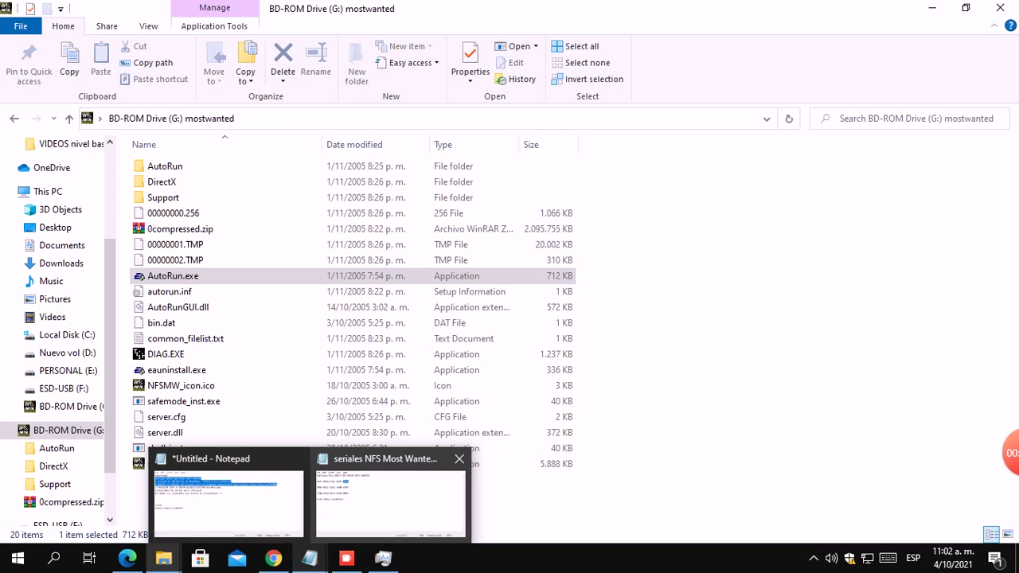
left_click(390, 493)
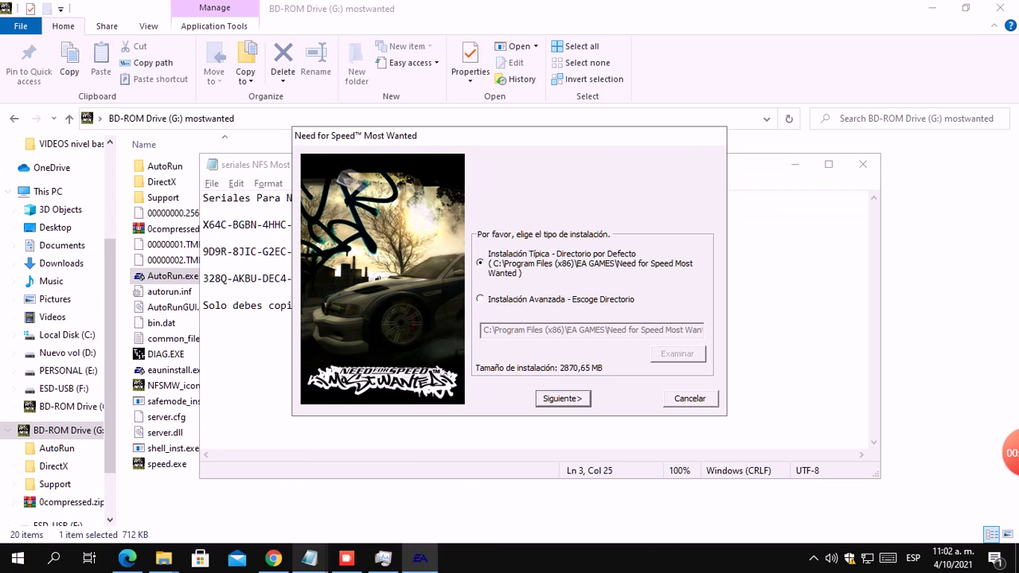
Step: Add the line "luego seleccionamos la ubicacion" below the "esperamos que avance la instalacion" line in the untitled notes
mouse_move(309, 559)
left_click(228, 501)
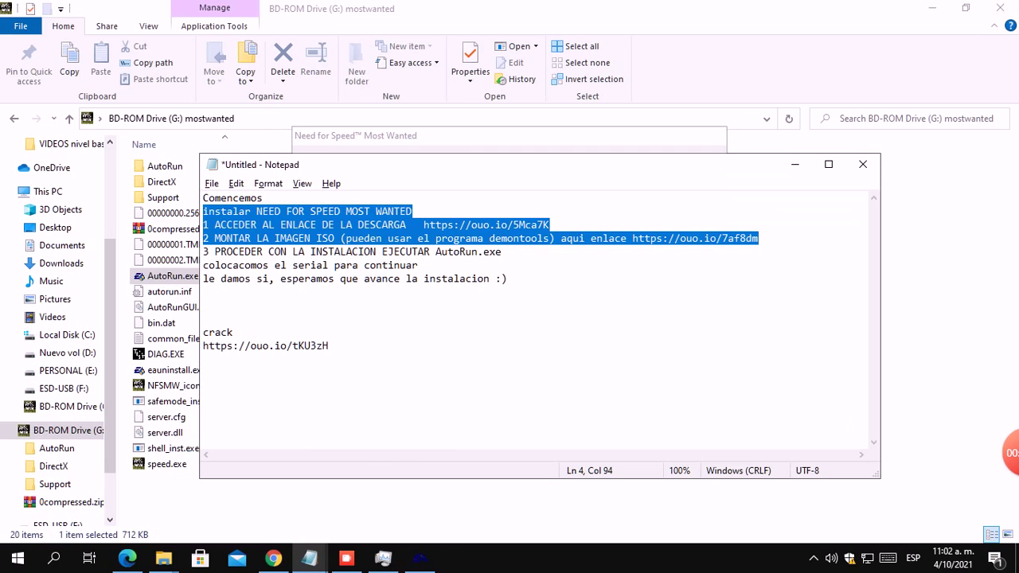
left_click_drag(203, 265, 495, 279)
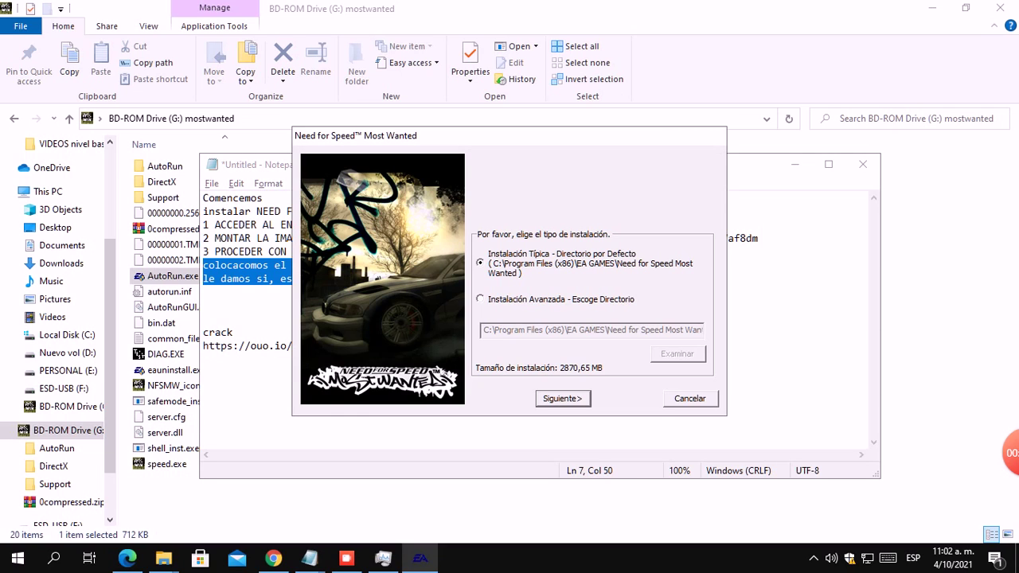
left_click(204, 318)
left_click(507, 279)
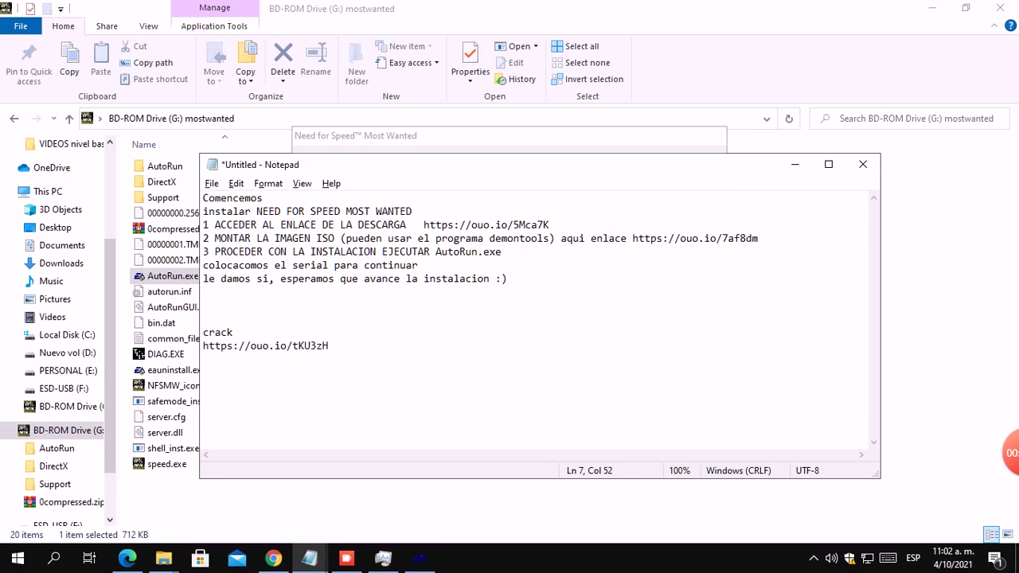
type("}")
key("BackSpace")
key("Return")
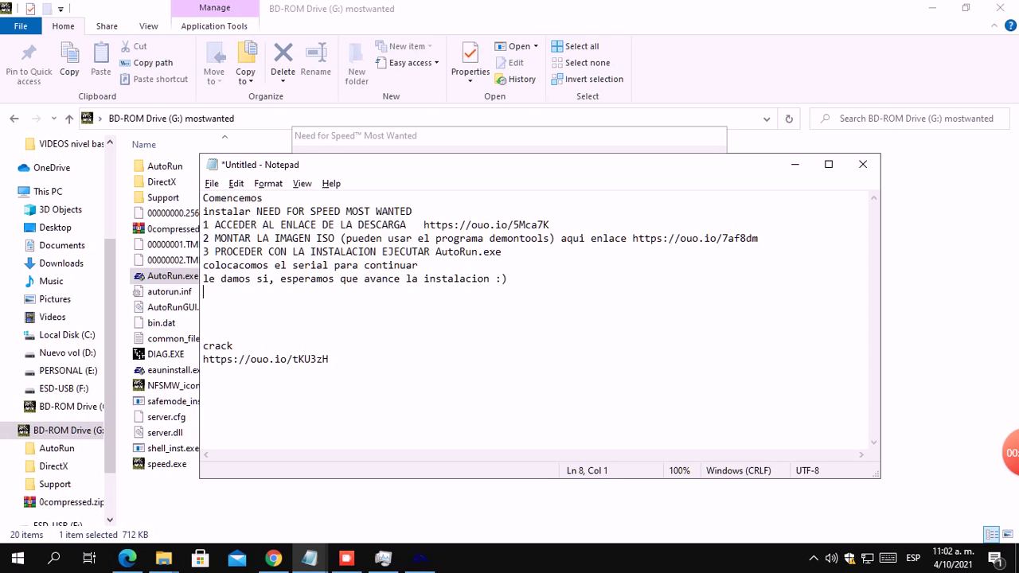
type("luego seleccionamos")
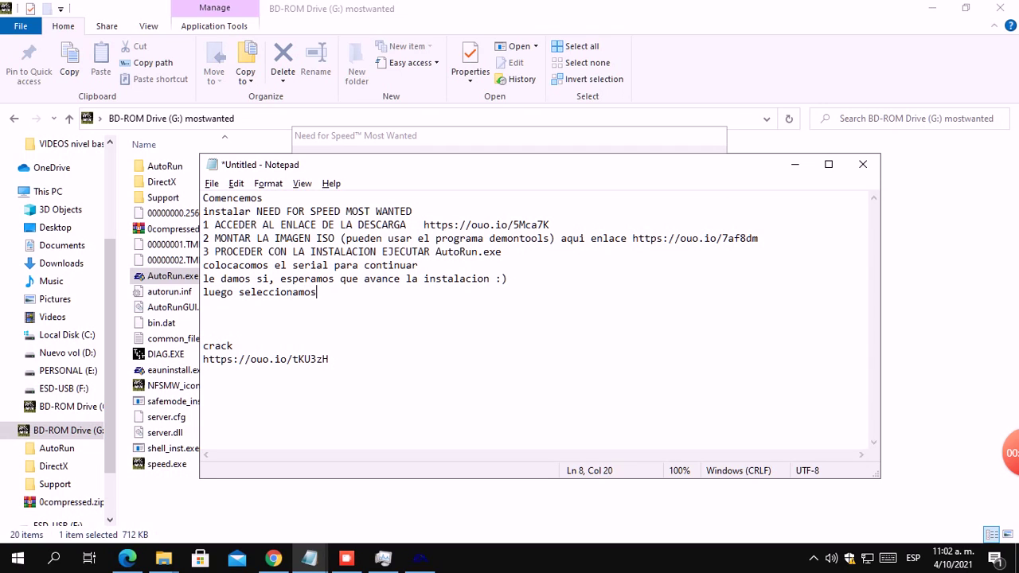
type(" la ubicacione")
key("BackSpace")
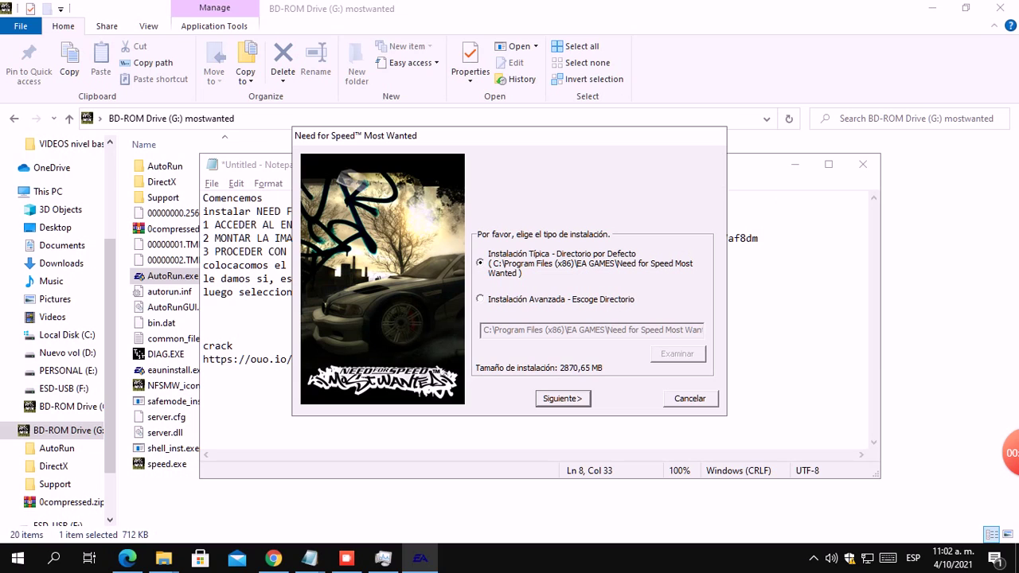
Step: Continue the game setup with the typical installation in the default directory and choose to register later
key("Return")
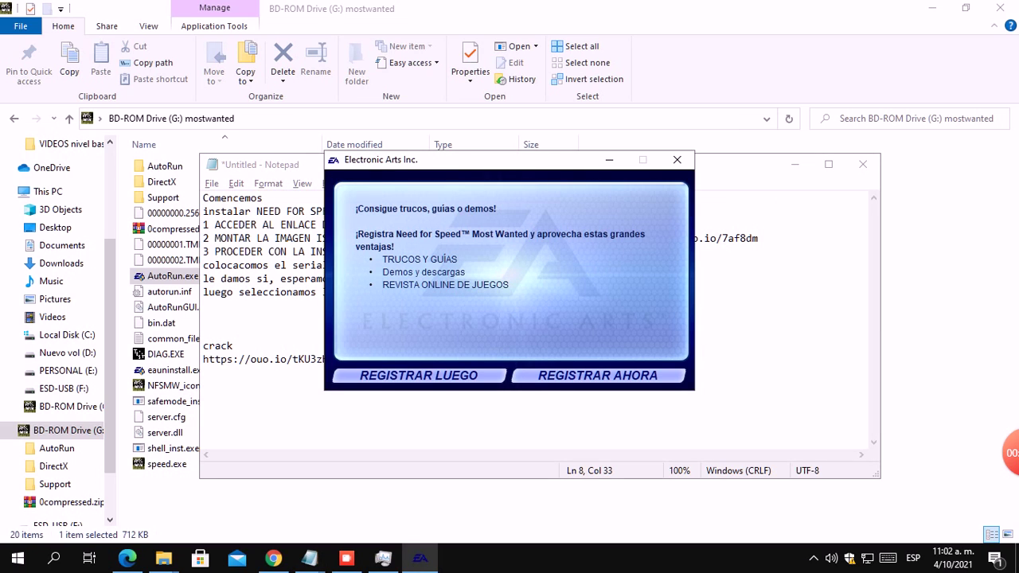
key("Return")
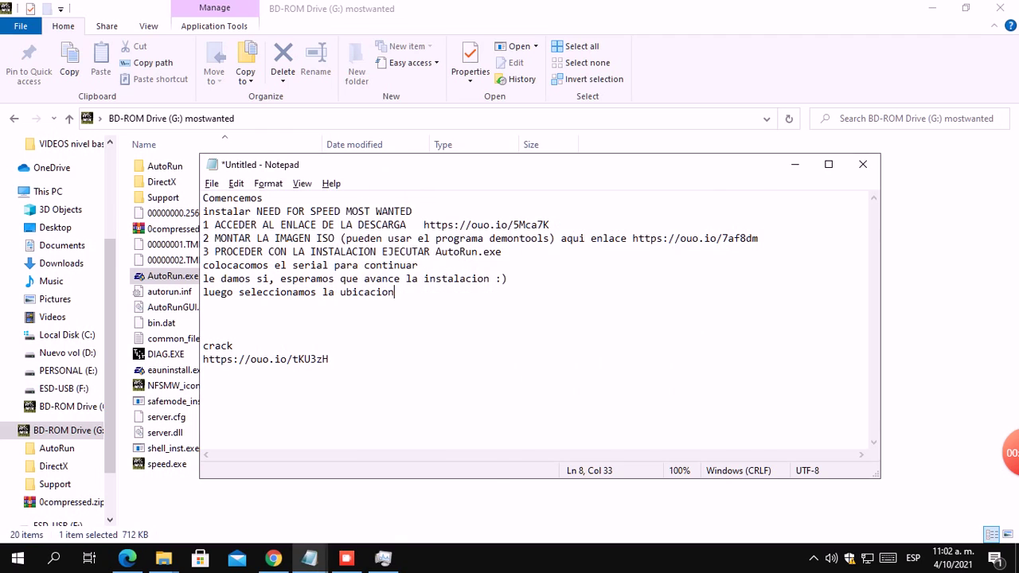
key("alt+Tab")
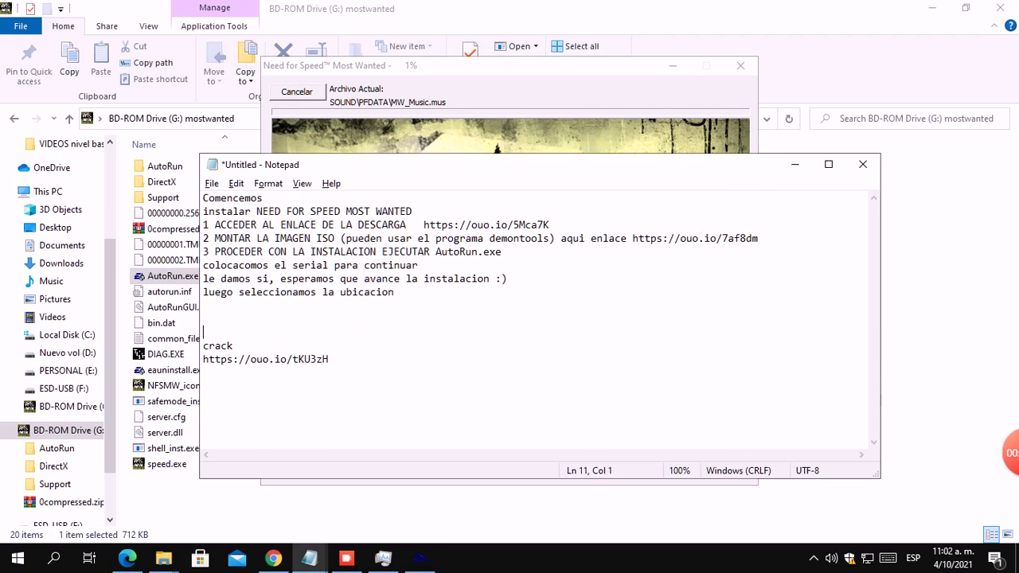
Step: Append ", registrar luego y continuamos :)" to the "luego seleccionamos la ubicacion" line in the notes
left_click(395, 292)
type(", registrar ")
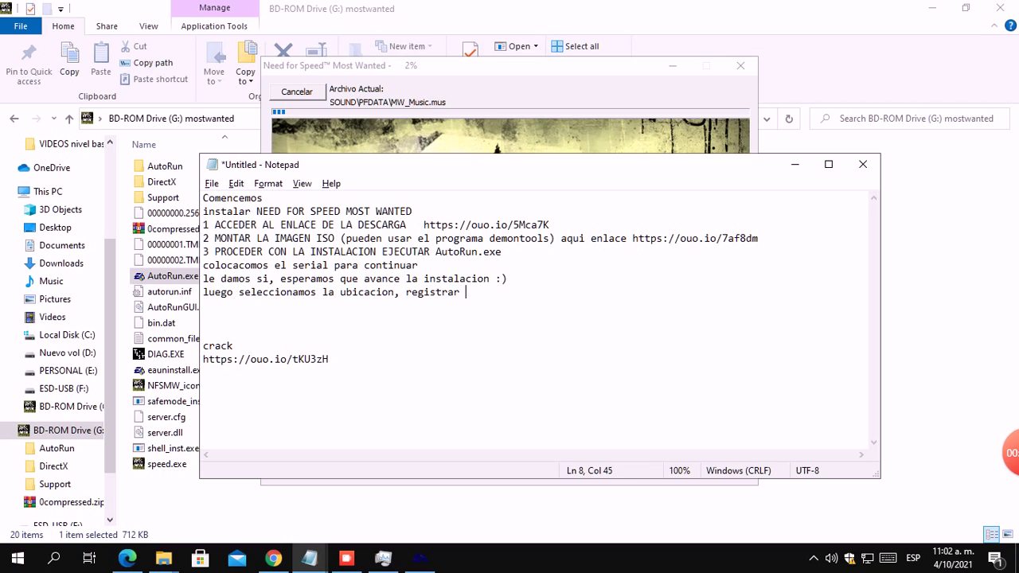
type("luego y continuamos")
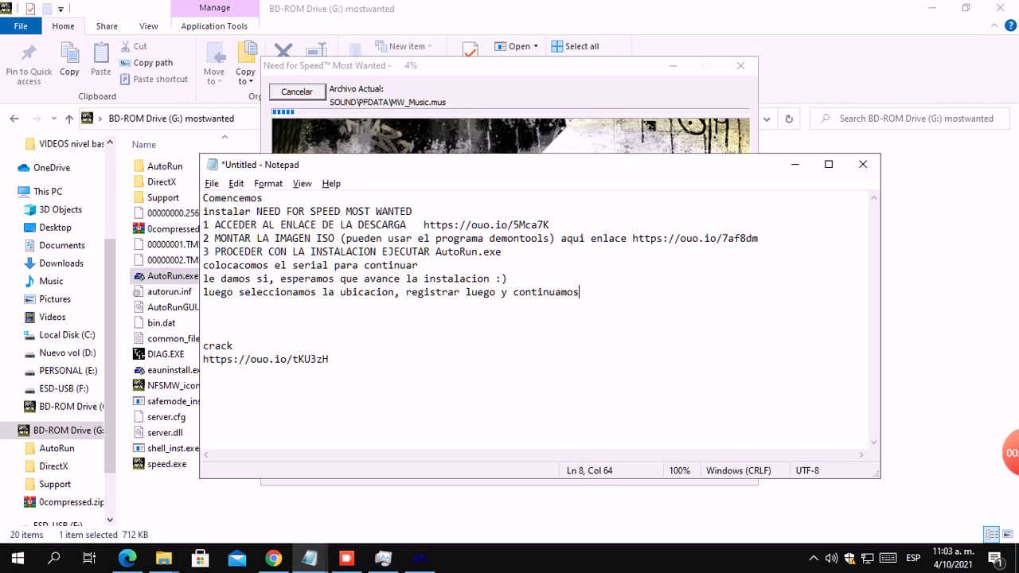
type(" :)")
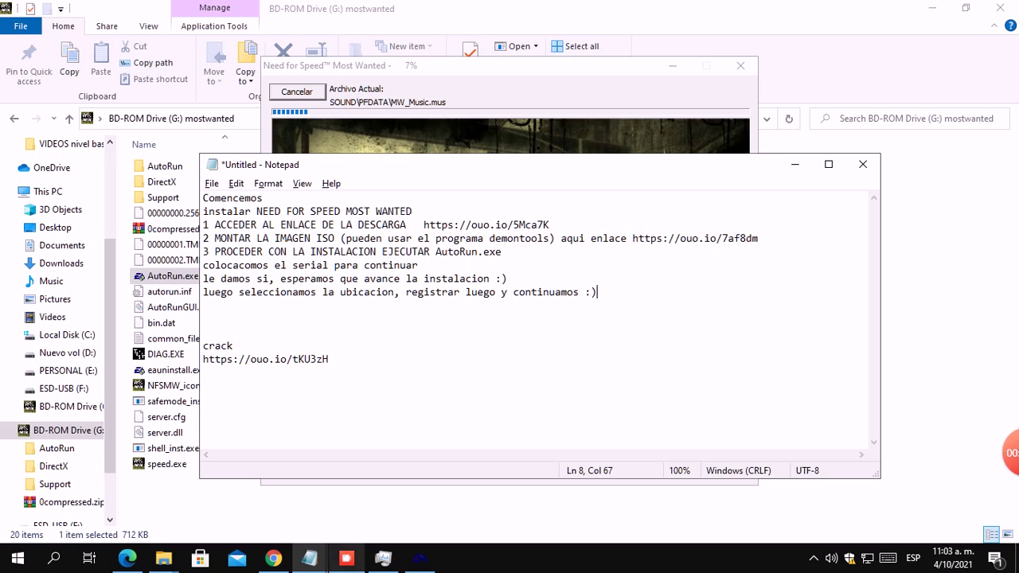
left_click(346, 558)
left_click(487, 408)
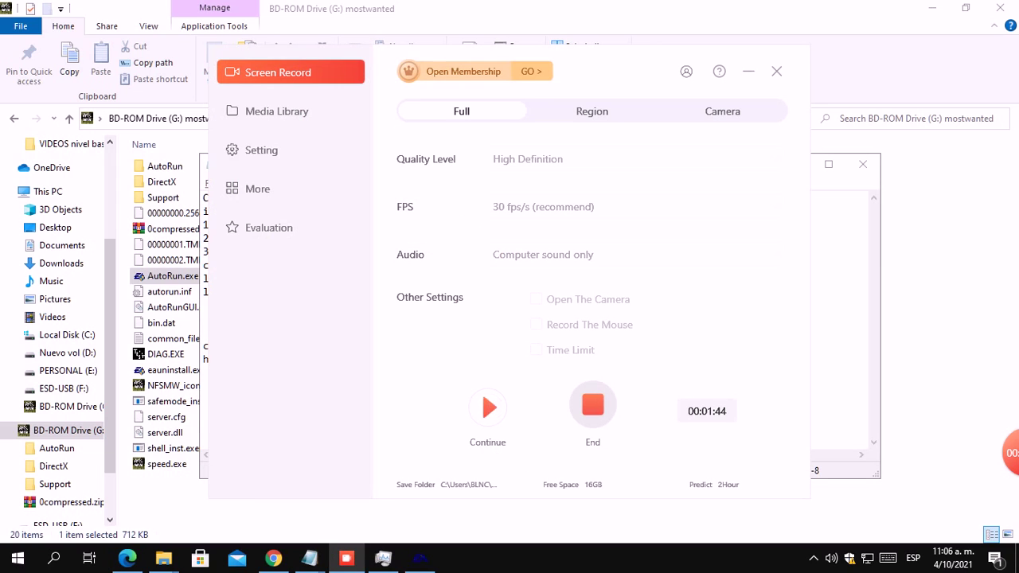
left_click(487, 408)
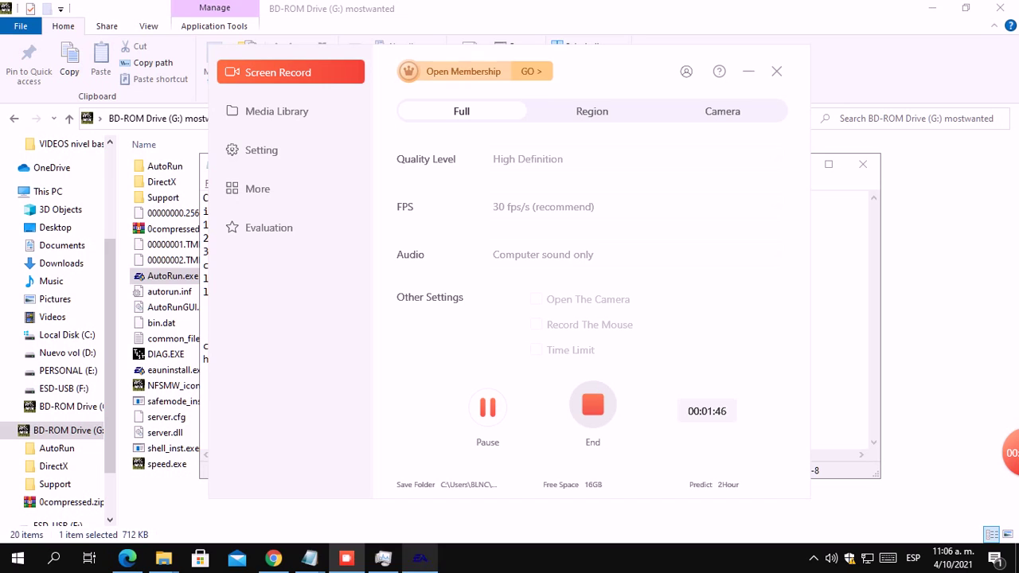
left_click(419, 558)
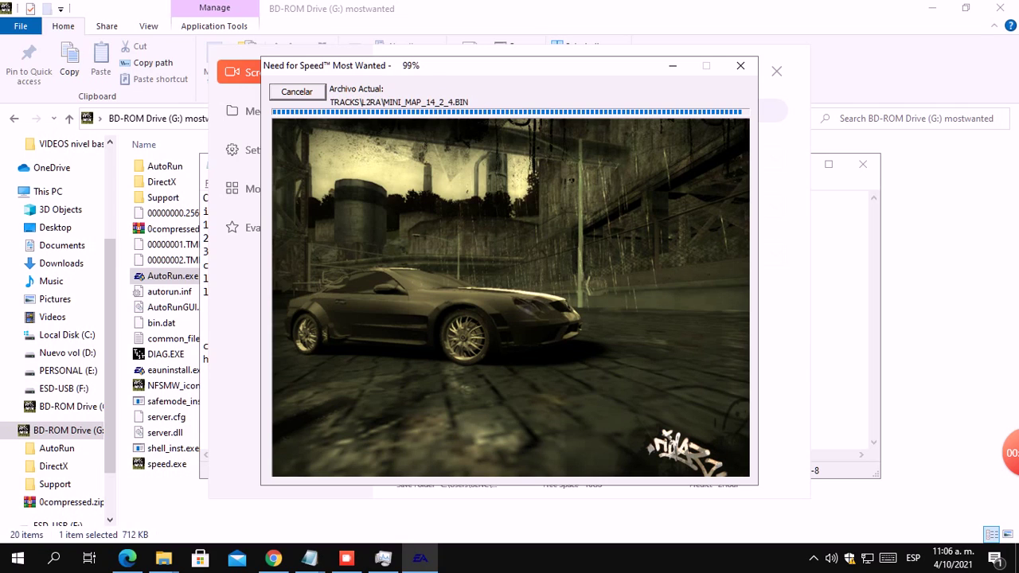
key("alt+Tab")
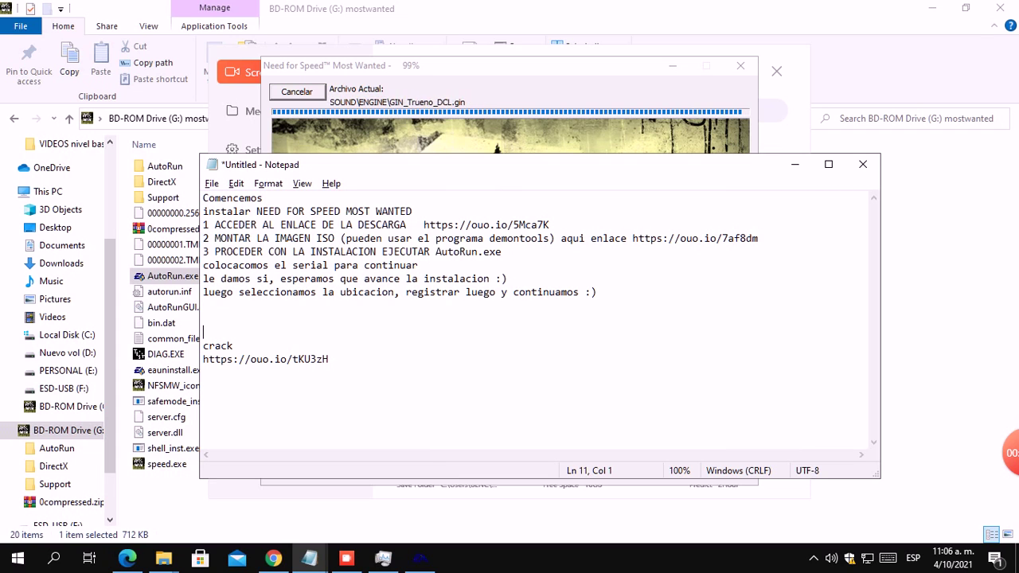
key("alt+Tab")
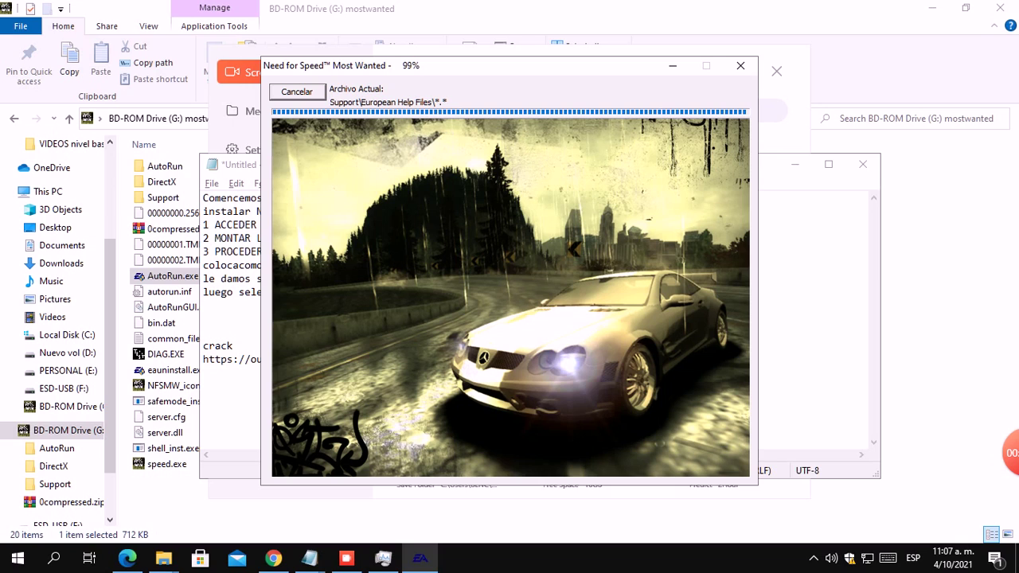
left_click(346, 558)
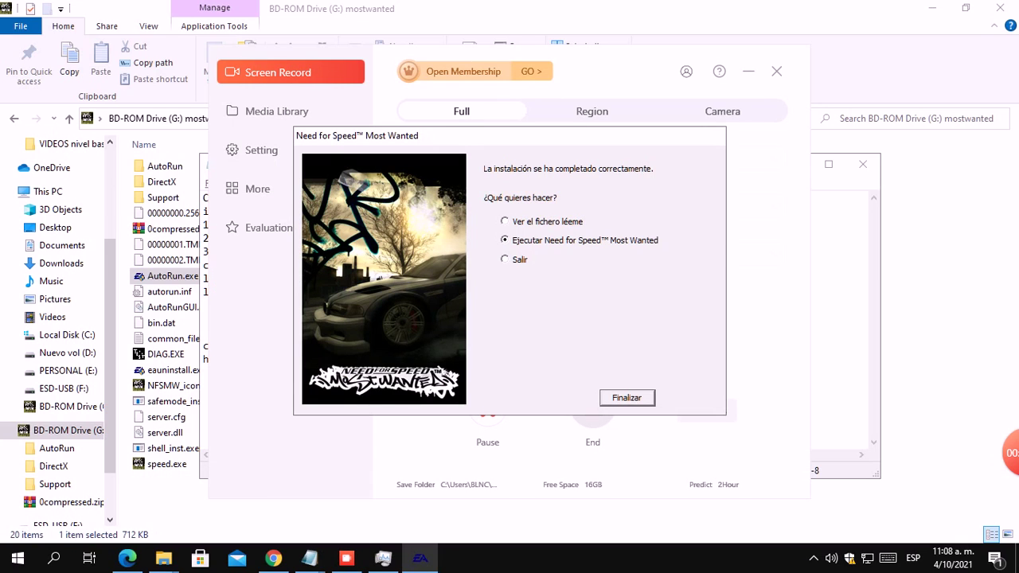
Step: Add the line "finalizo la instalacion y no dirigimos al crack" above the crack section of the untitled notes
left_click(310, 558)
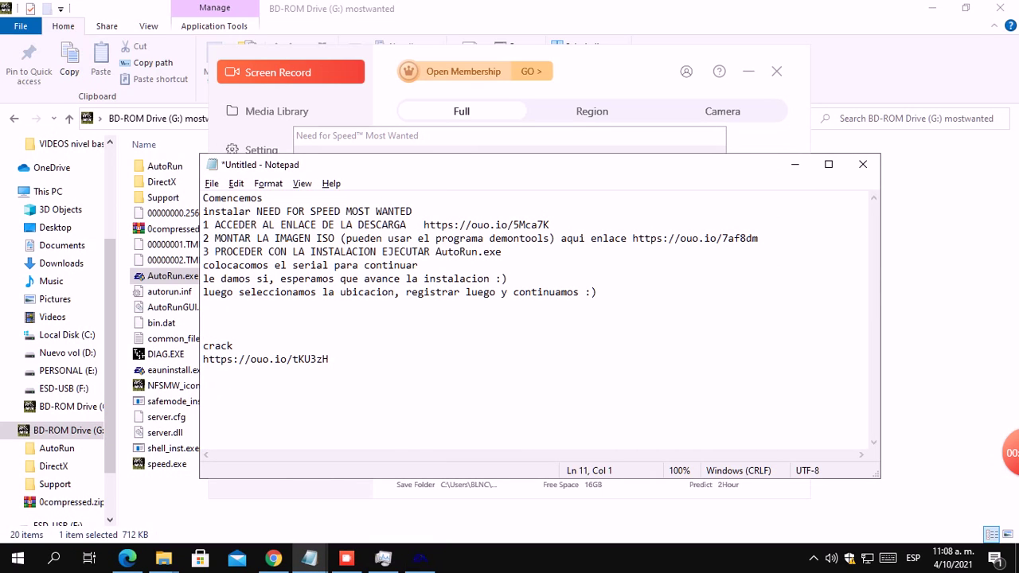
left_click(203, 318)
type("finalizo la instalacio")
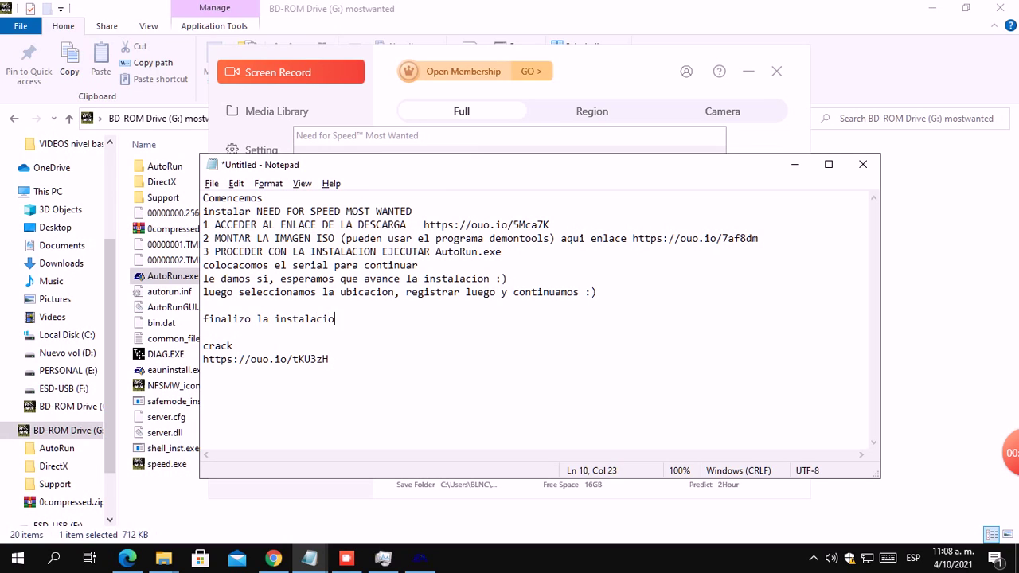
type("n y no dirigimos a")
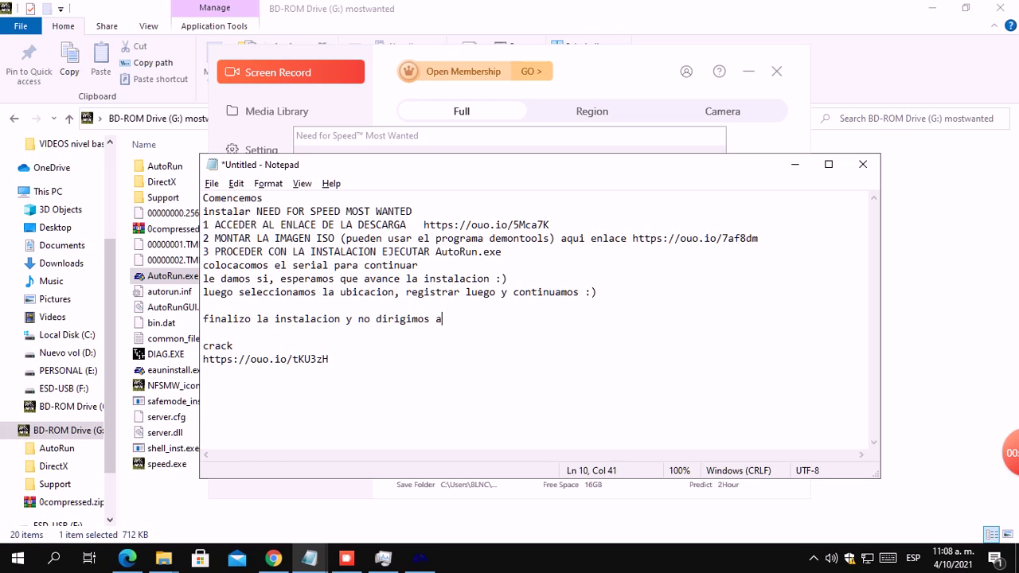
type("l crack")
Step: Copy speed.exe and nfsmwpatch 1.3.exe from the inner CrackMW folder in the downloaded game files
left_click(14, 118)
double_click(166, 165)
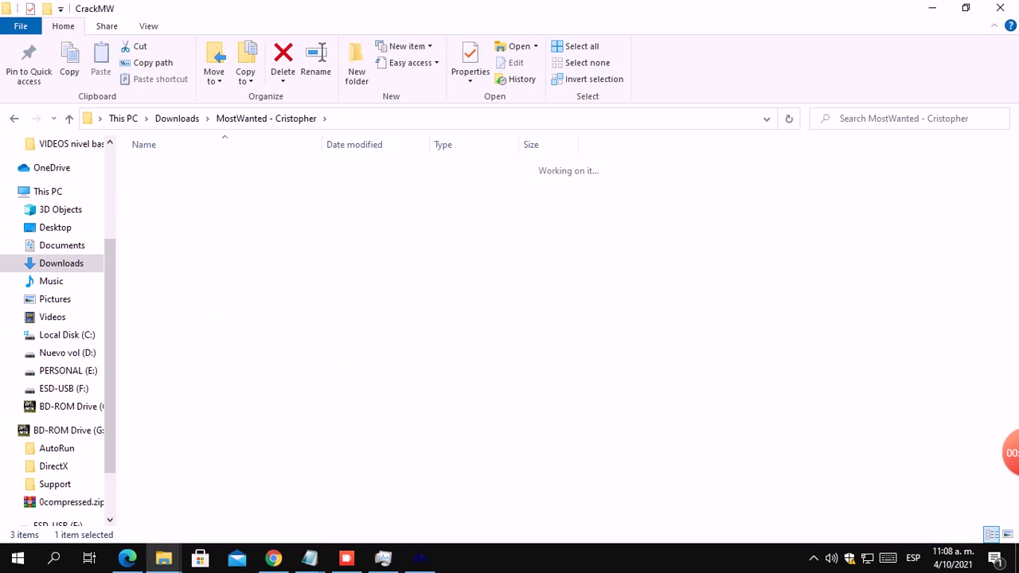
double_click(166, 165)
key("Return")
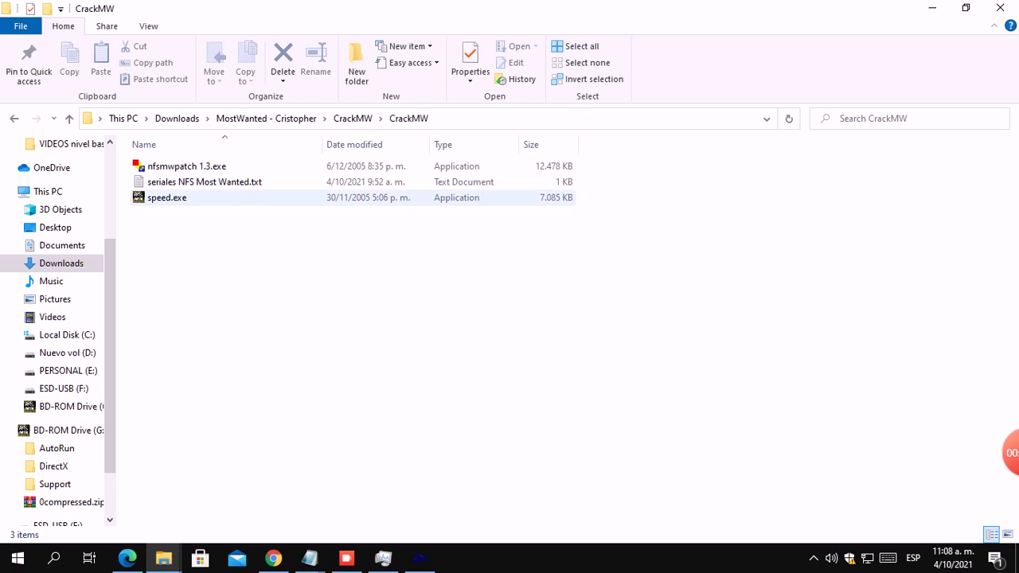
left_click(166, 198)
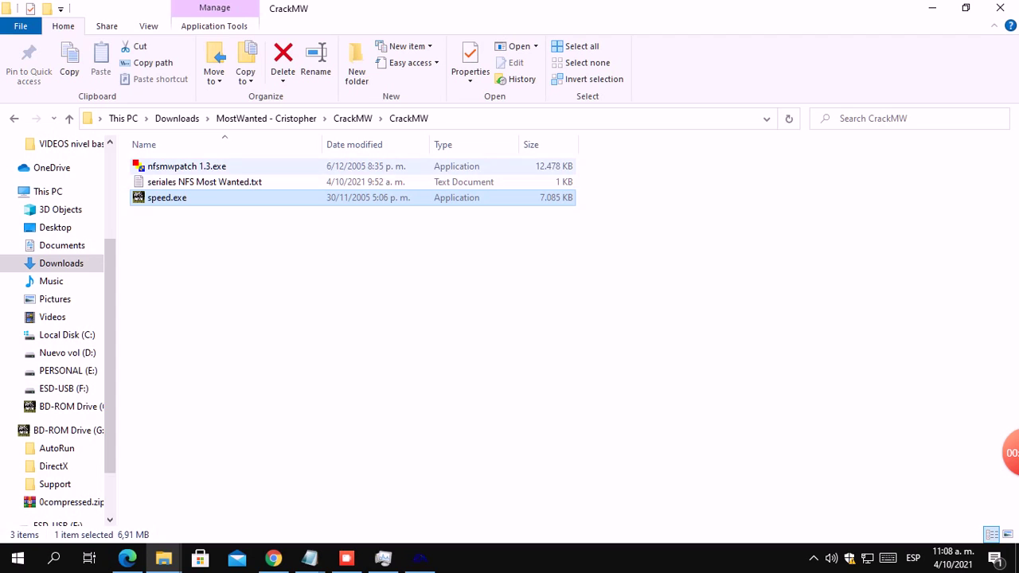
left_click(187, 166, "ctrl")
key("ctrl+c")
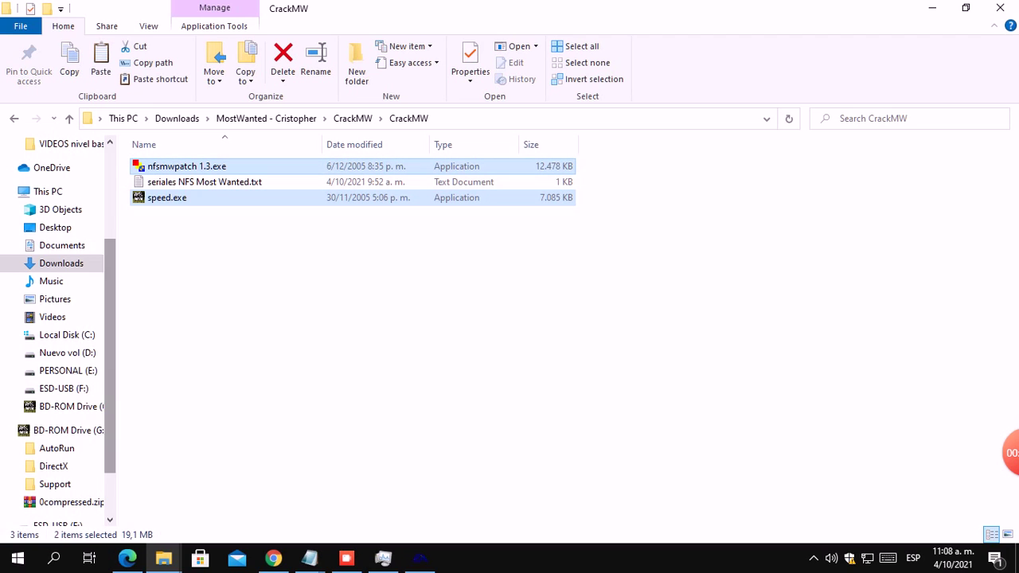
Step: Paste the copied files into C:\Program Files (x86)\EA GAMES\Need for Speed Most Wanted, replacing the existing speed.exe and granting administrator permission
left_click(66, 335)
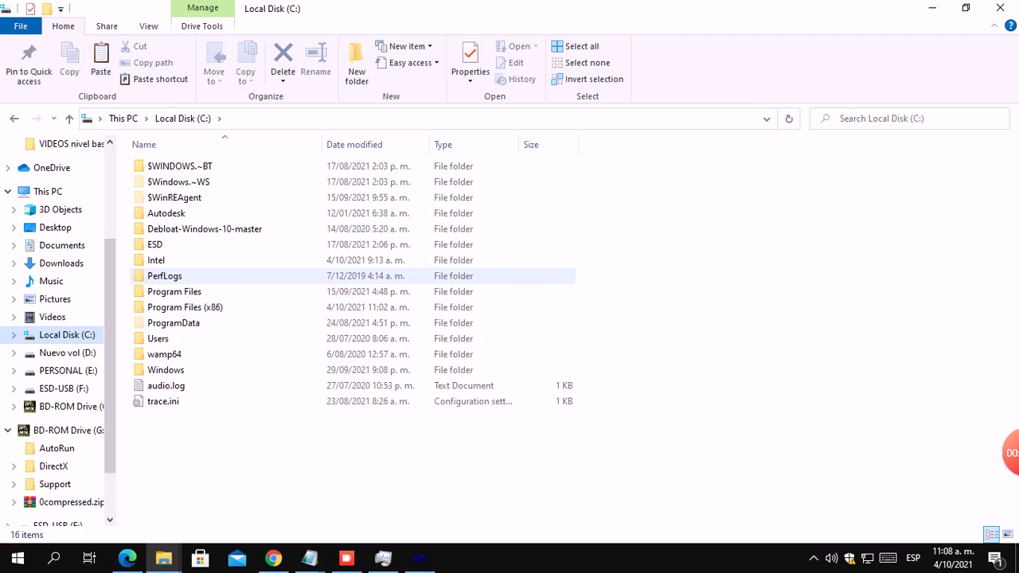
double_click(184, 306)
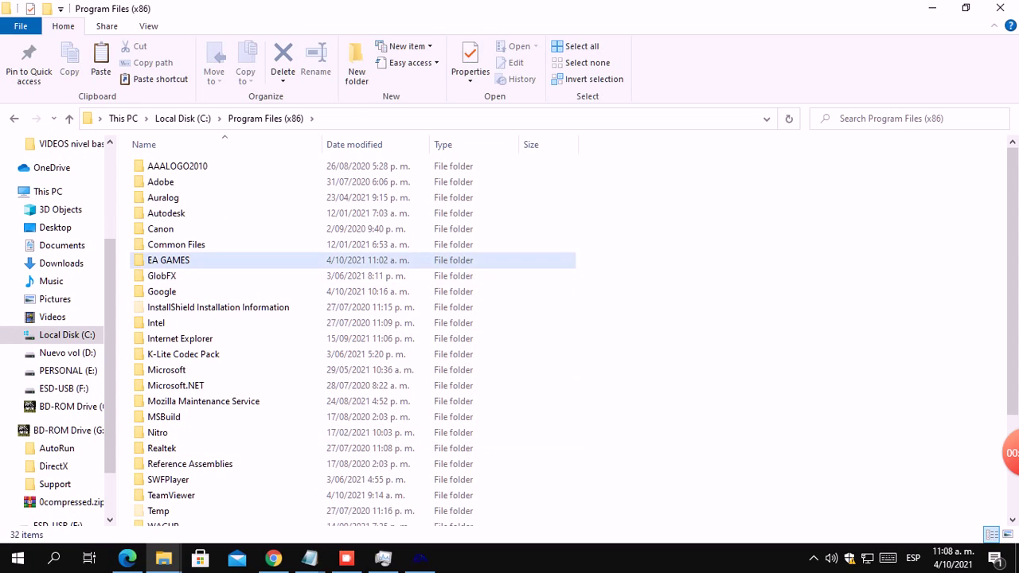
double_click(168, 260)
double_click(205, 165)
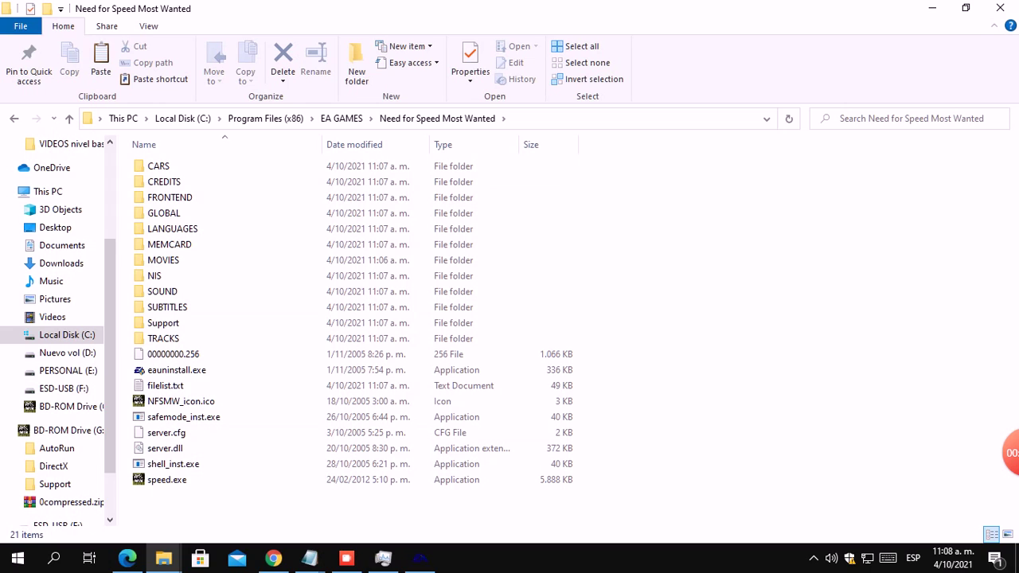
key("ctrl+v")
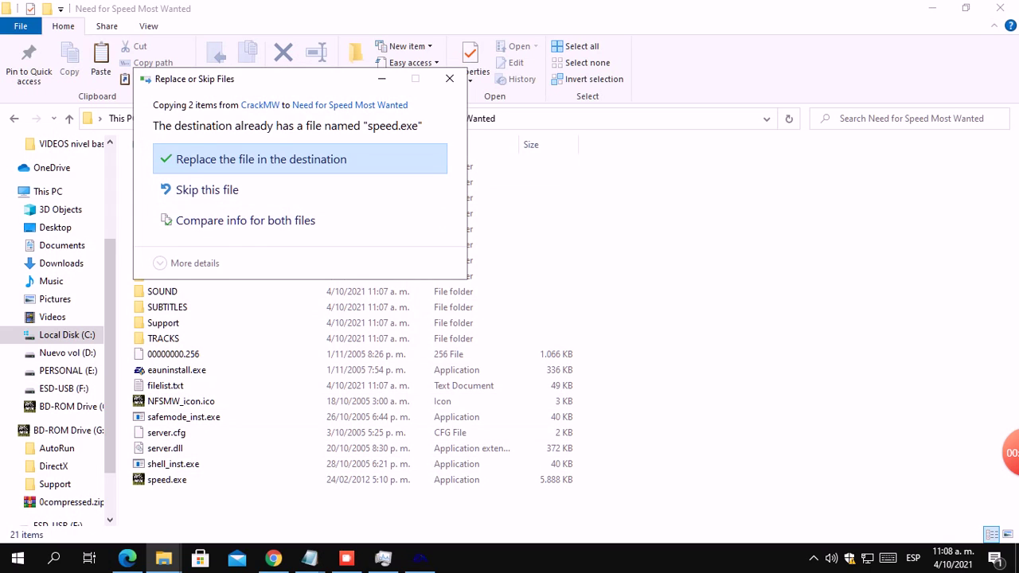
left_click(262, 158)
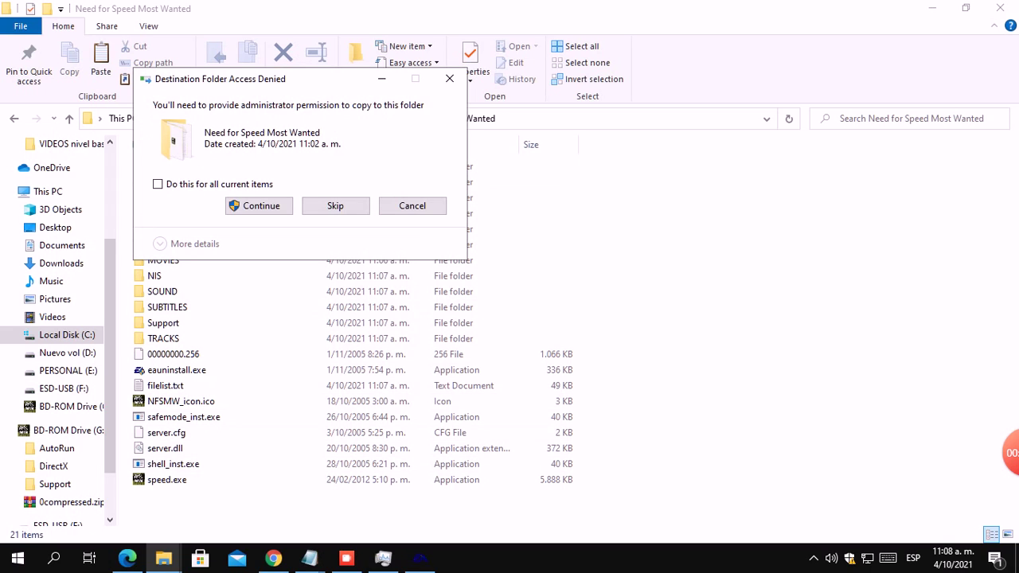
key("Return")
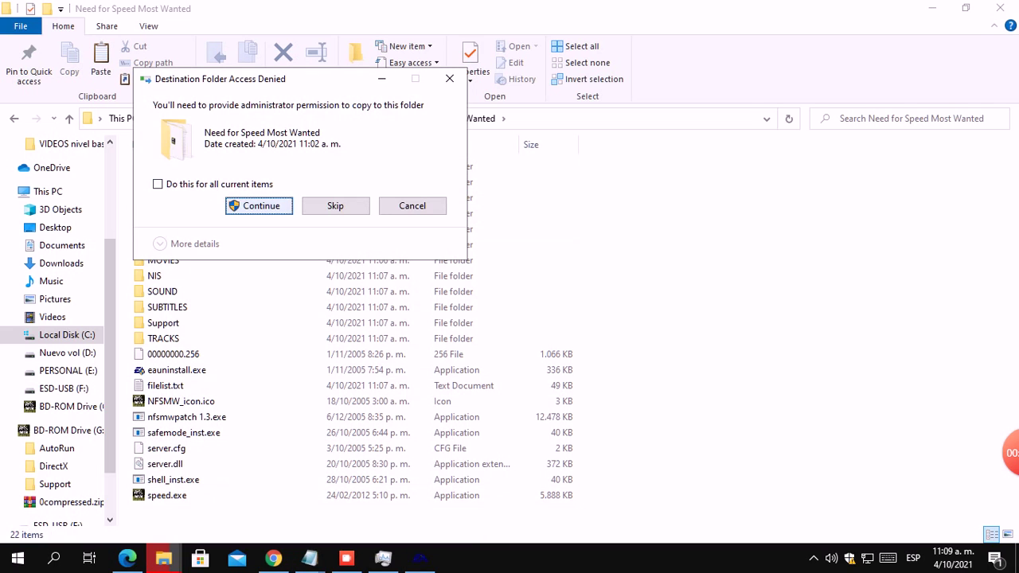
left_click(259, 205)
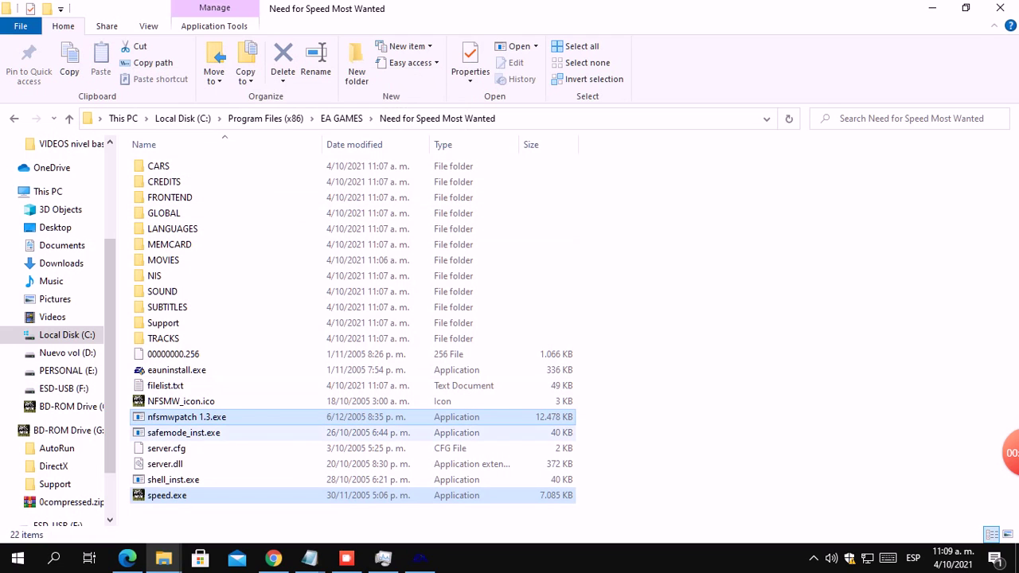
Step: Append ", copiamos los archivos y los reemplazamos en la ubicacion" to the "finalizo la instalacion" line in the untitled notes and start a new line
mouse_move(310, 558)
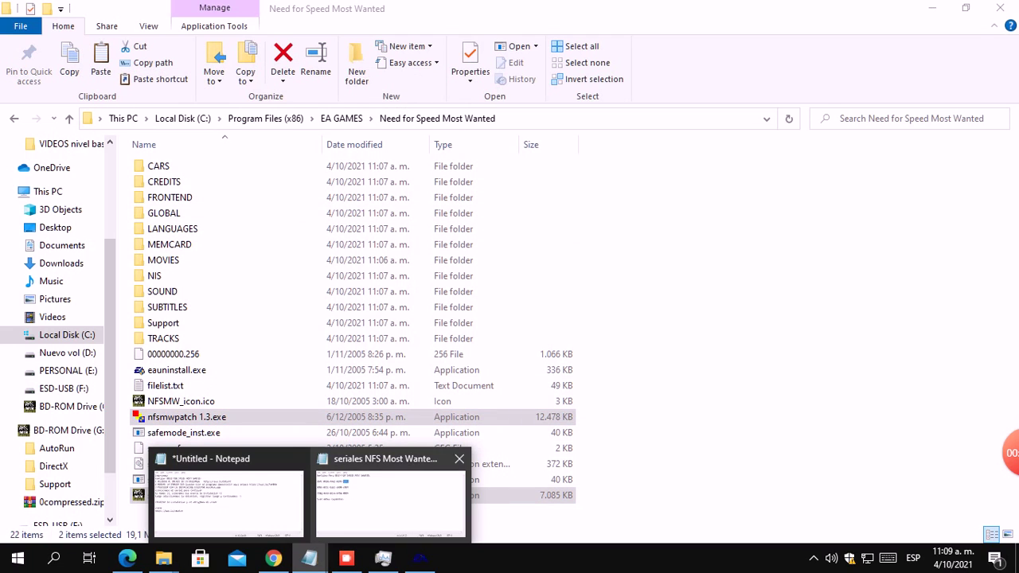
left_click(229, 492)
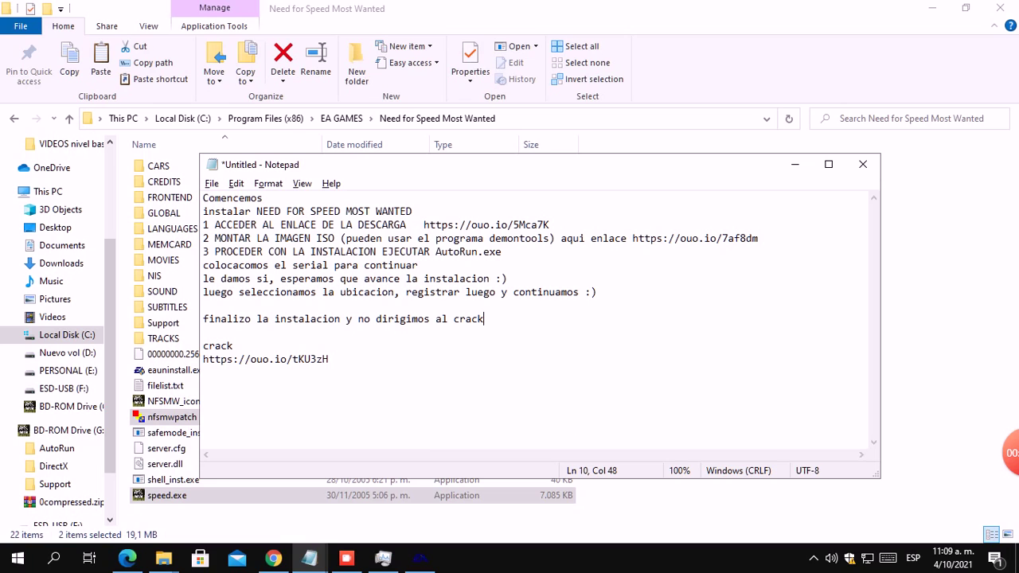
type(", copiua")
key("BackSpace")
key("BackSpace")
type("amos los archv")
key("BackSpace")
type("ivos y los")
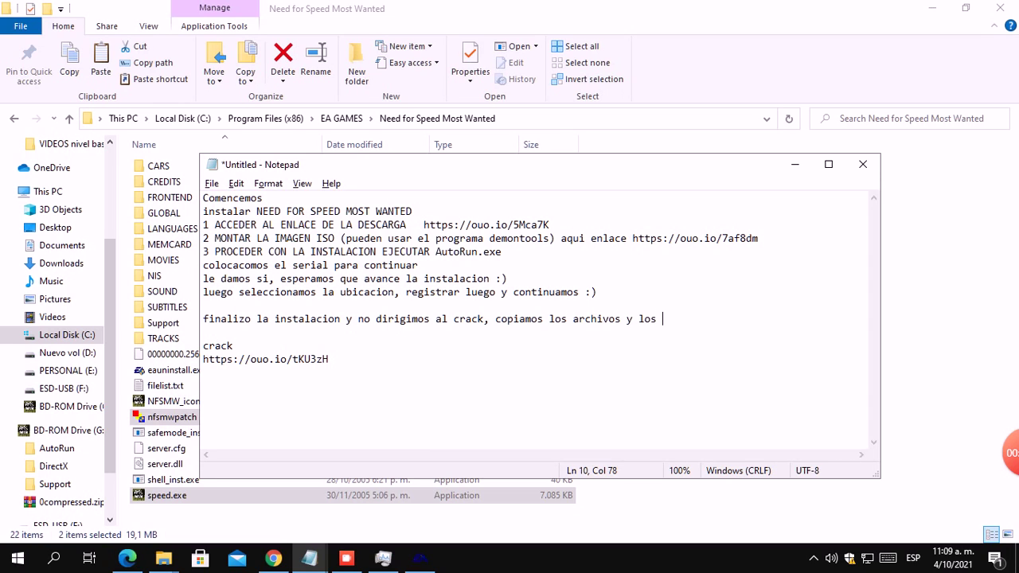
type(" reemplazamos en la u")
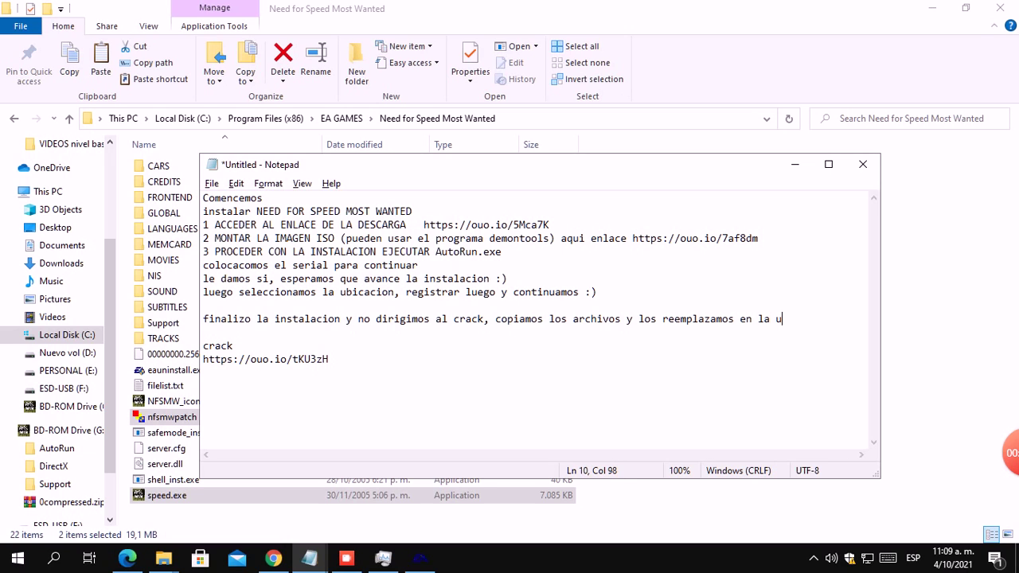
type("bicacion")
key("Return")
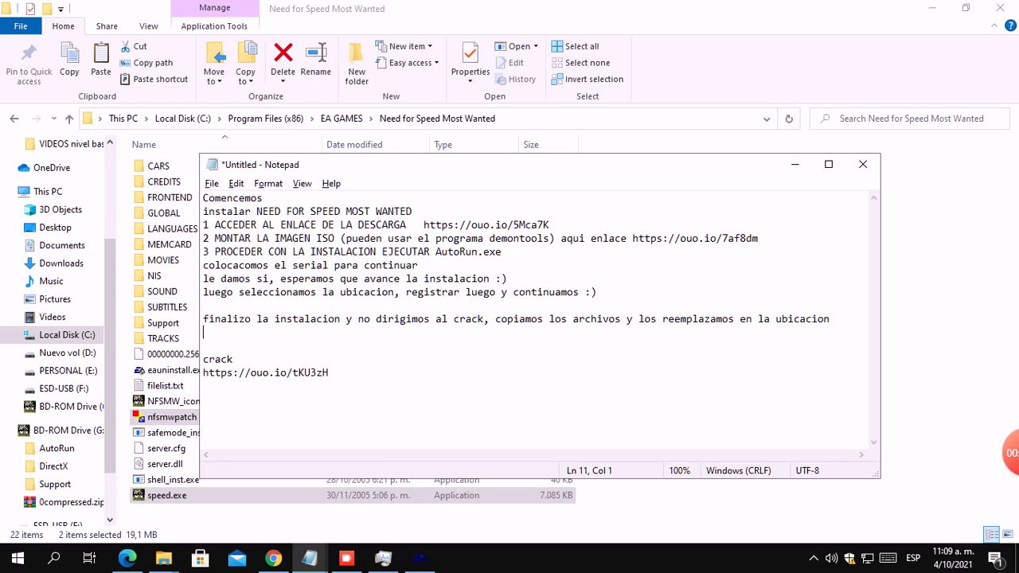
Step: Run nfsmwpatch 1.3.exe from the game's installation folder
left_click(166, 417)
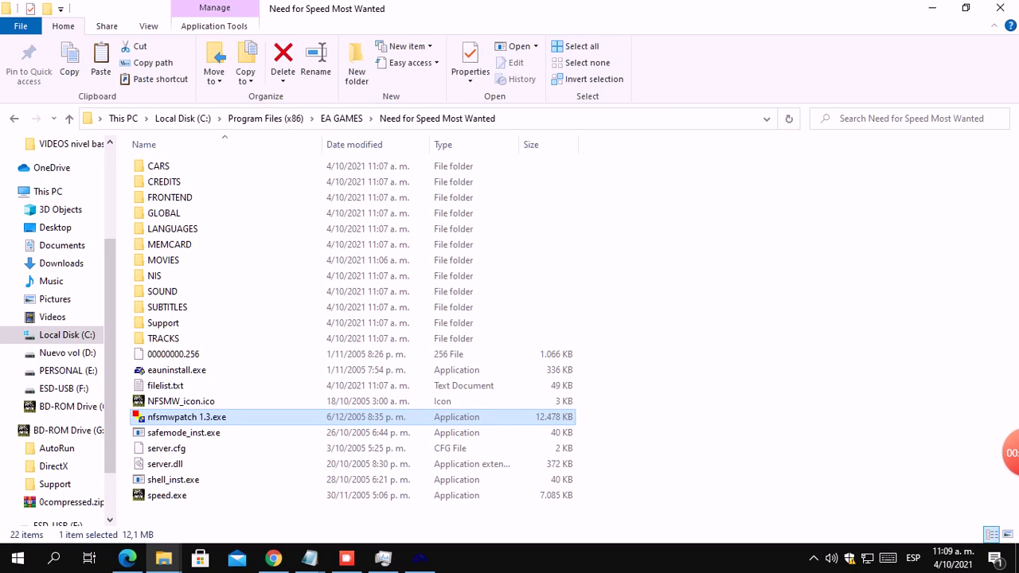
key("Return")
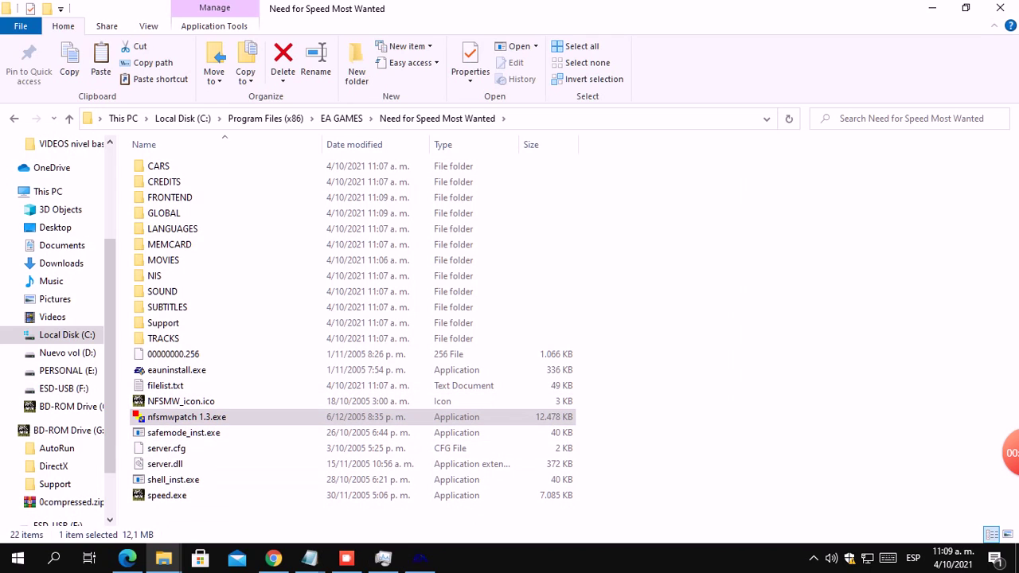
Step: Add the lines "ejecutamos el patch" and "y luego comenzamos el juego" above the crack section of the untitled notes
left_click(310, 558)
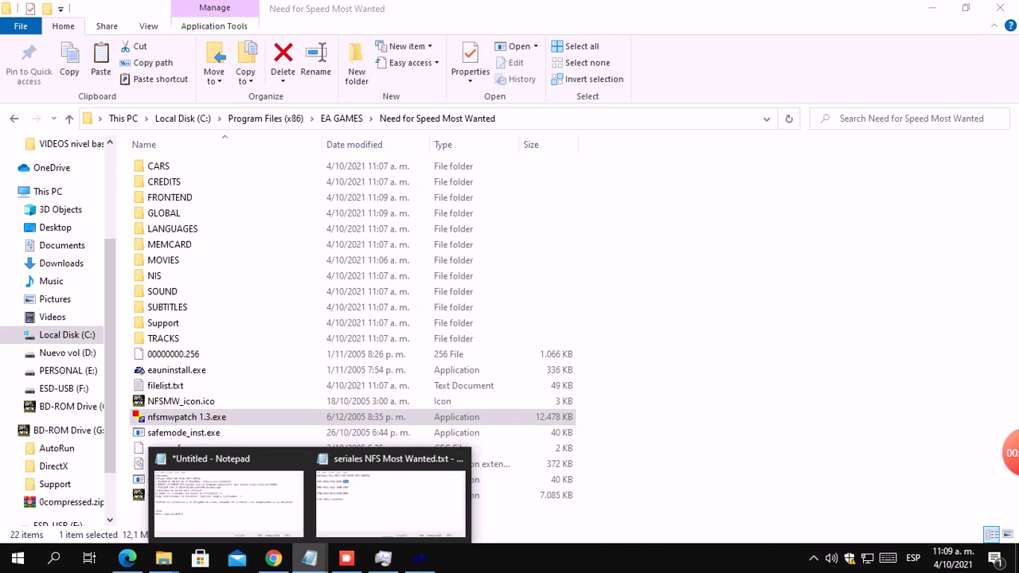
left_click(229, 494)
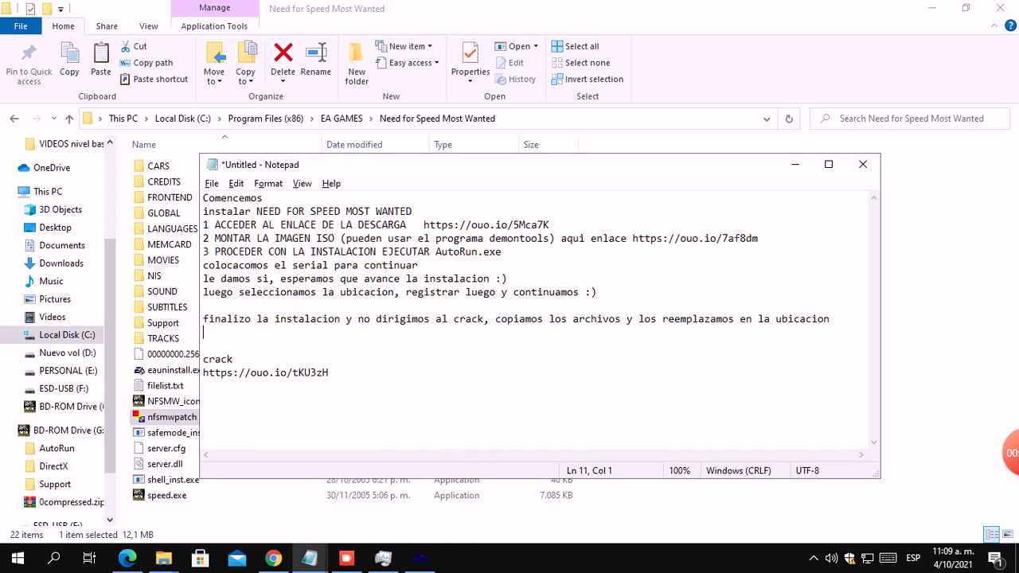
type("ejecutamos el patch")
key("Return")
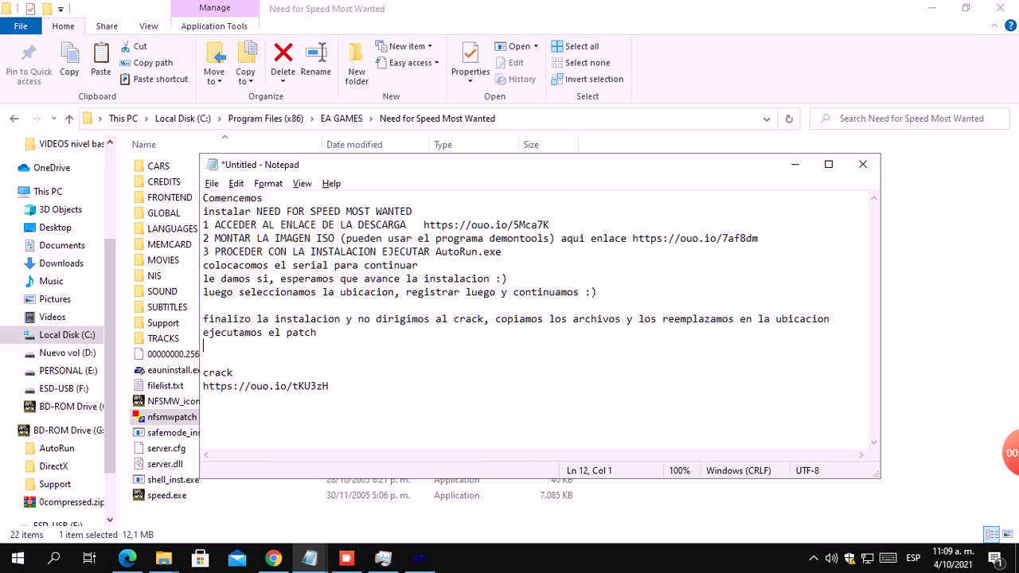
type("y luego comenzamos")
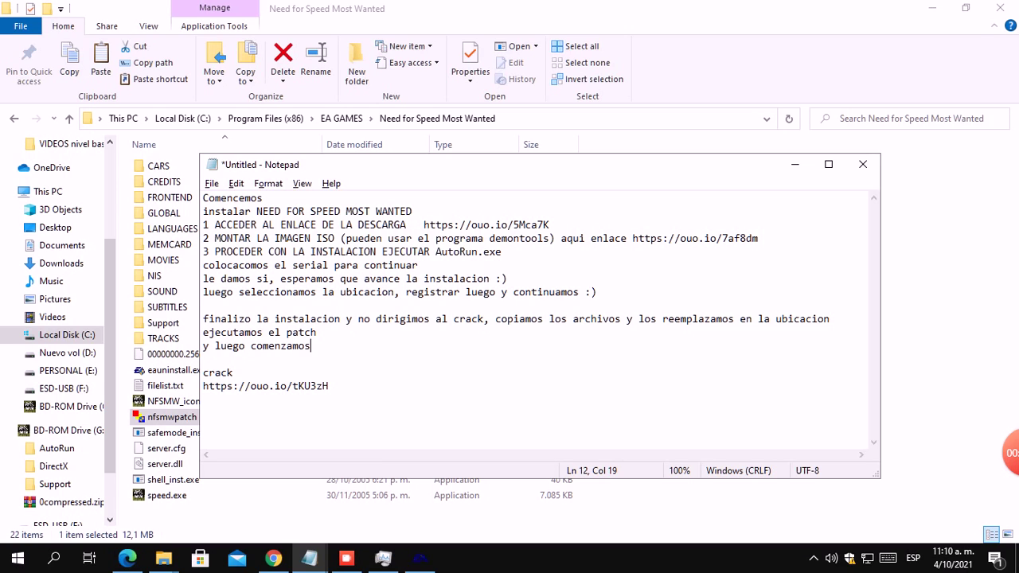
type(" el juego")
Step: Try to start the game with speed.exe from the installation folder and dismiss the error message
left_click(167, 496)
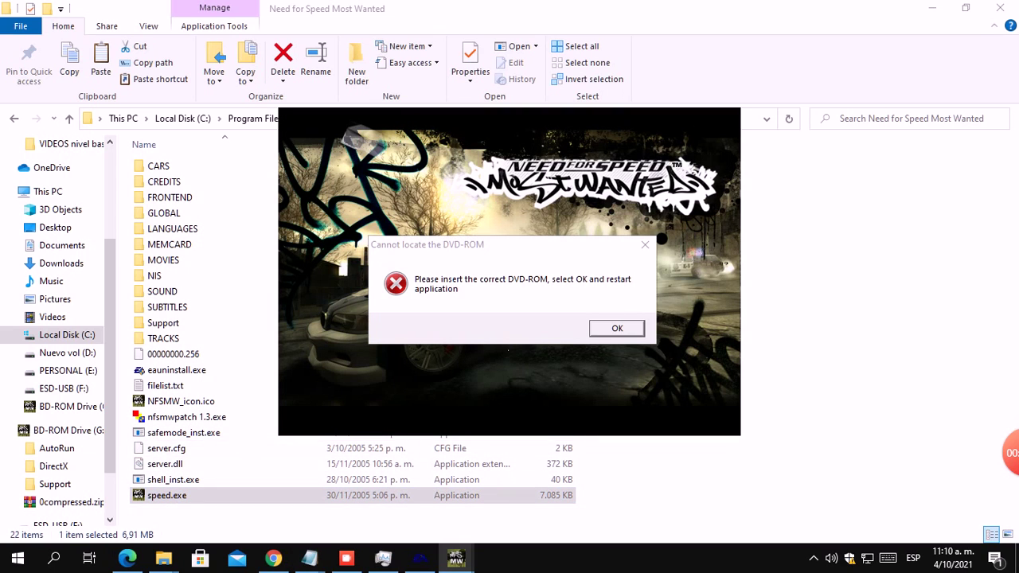
left_click(617, 328)
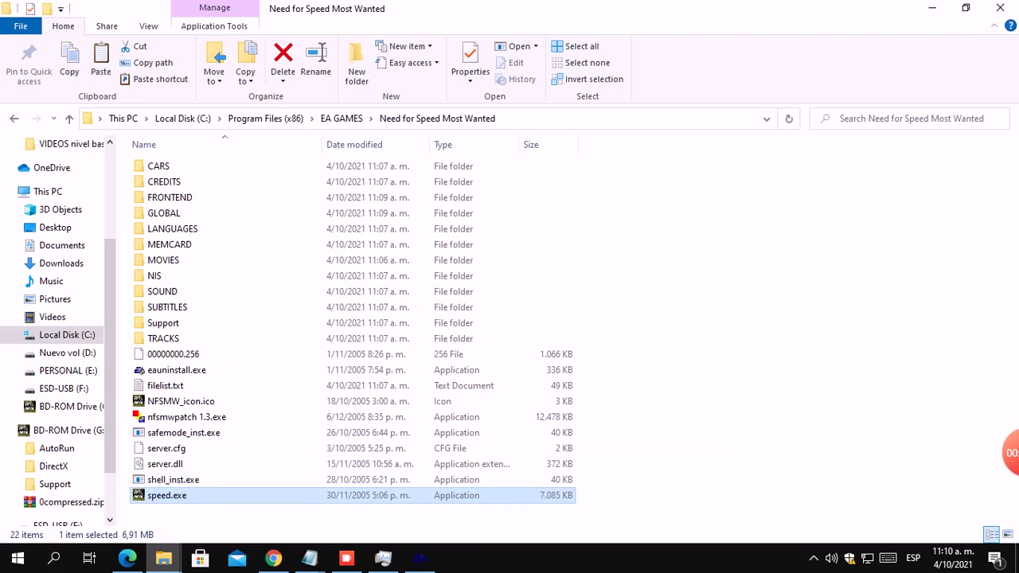
Step: Run nfsmwpatch 1.3.exe again from the game's installation folder and close the Program Compatibility Assistant
left_click(163, 557)
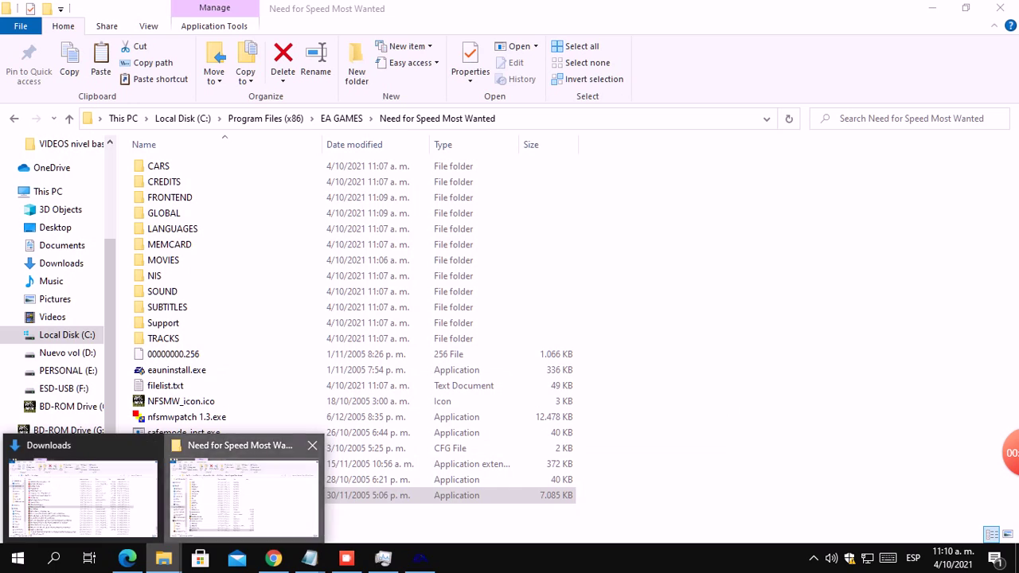
left_click(239, 479)
left_click(163, 558)
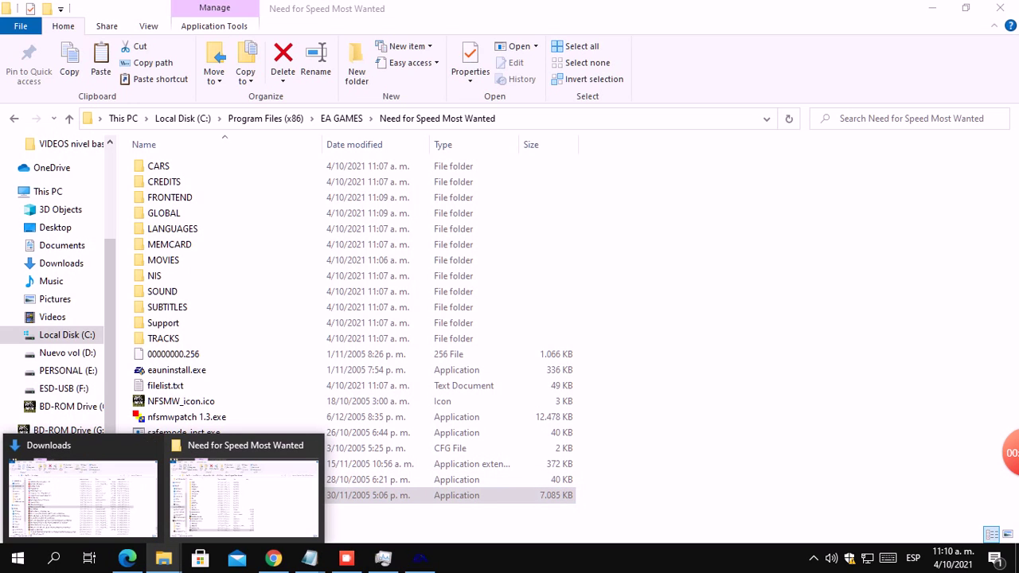
left_click(186, 416)
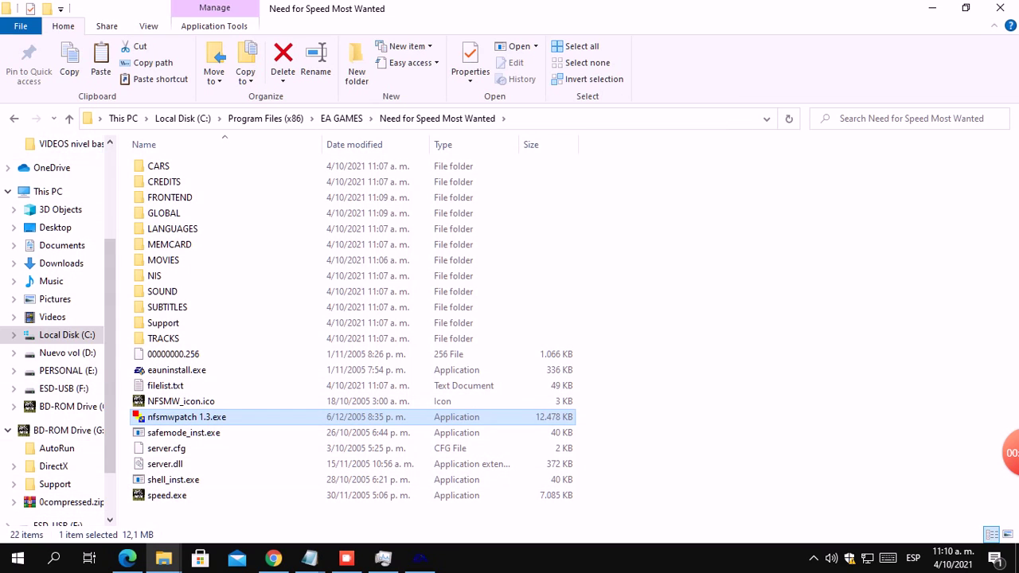
left_click(13, 118)
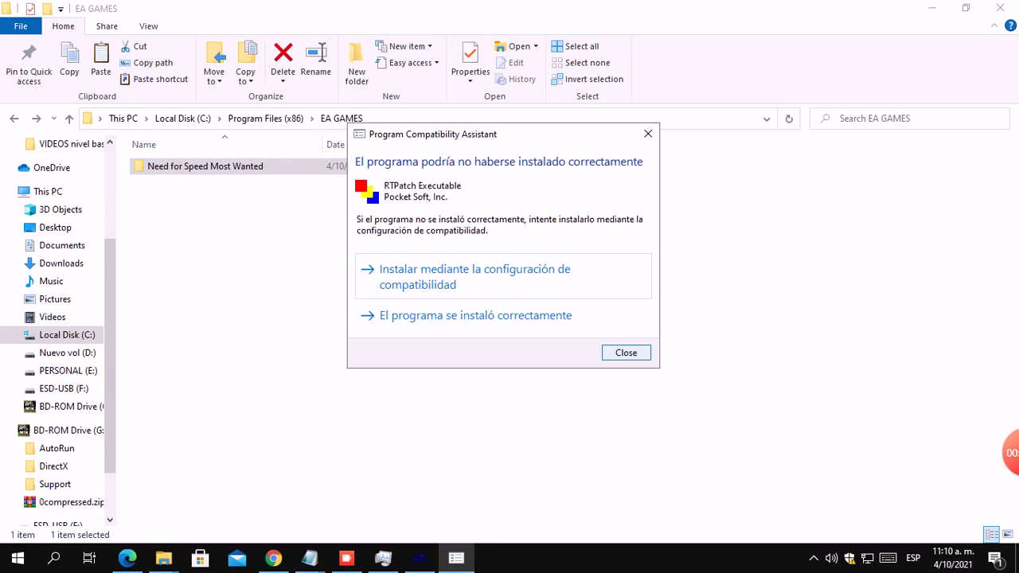
left_click(625, 352)
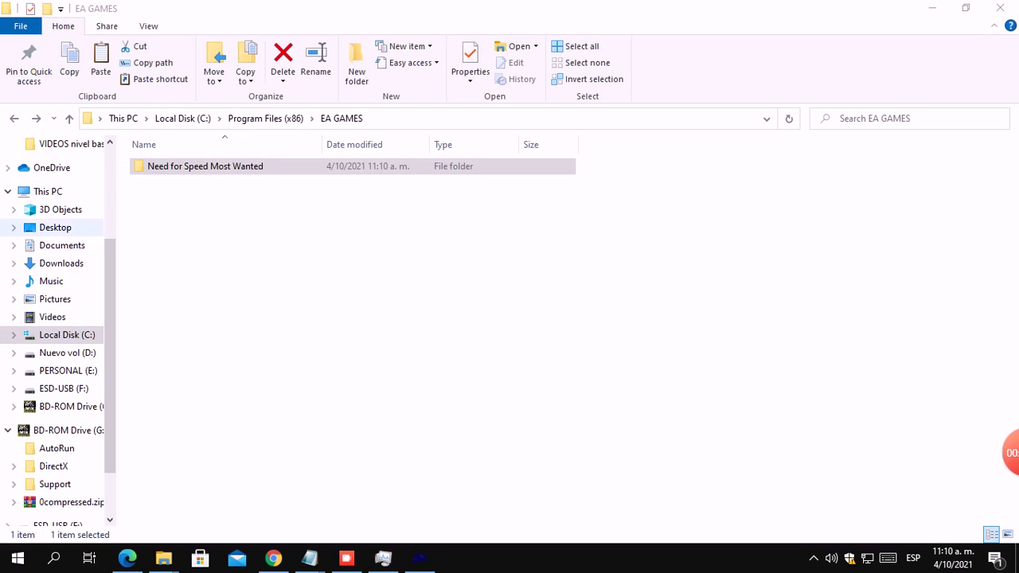
Step: Return to the inner CrackMW folder in the downloaded game files and cut speed.exe
left_click(14, 118)
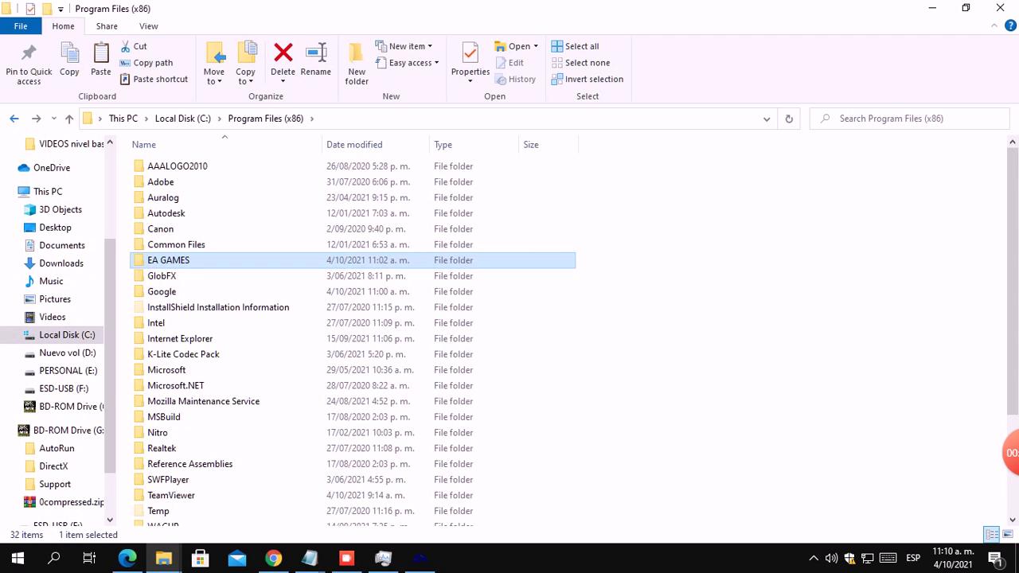
key("alt+Up")
left_click(14, 118)
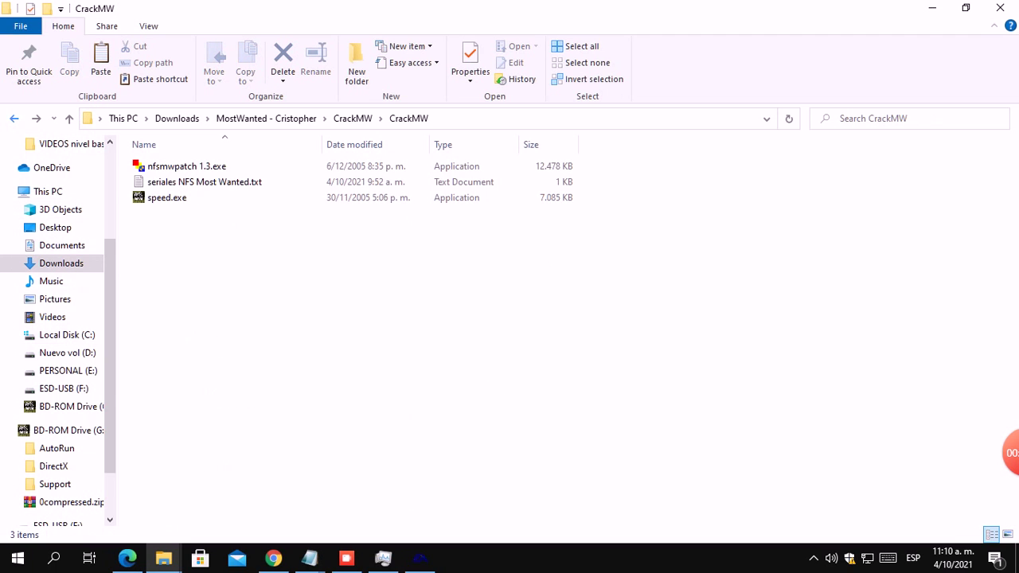
left_click(167, 198)
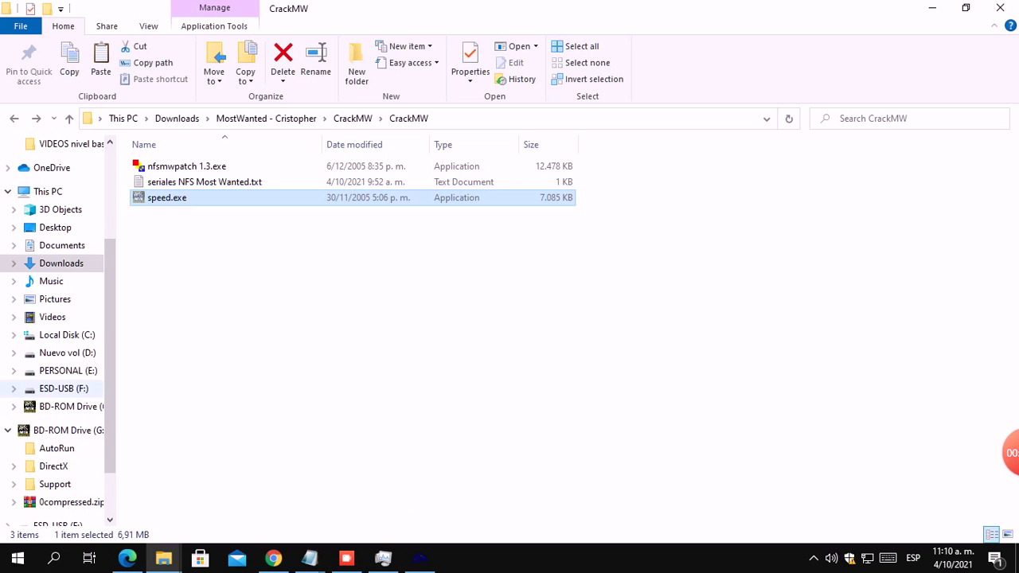
Step: Move the cut speed.exe into C:\Program Files (x86)\EA GAMES\Need for Speed Most Wanted, replacing the existing file
left_click(67, 335)
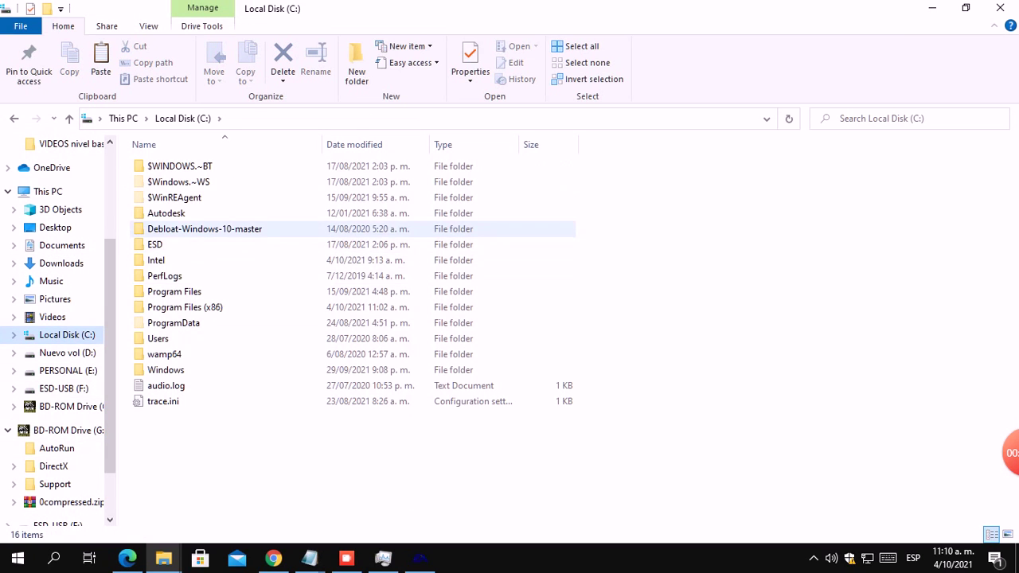
double_click(185, 307)
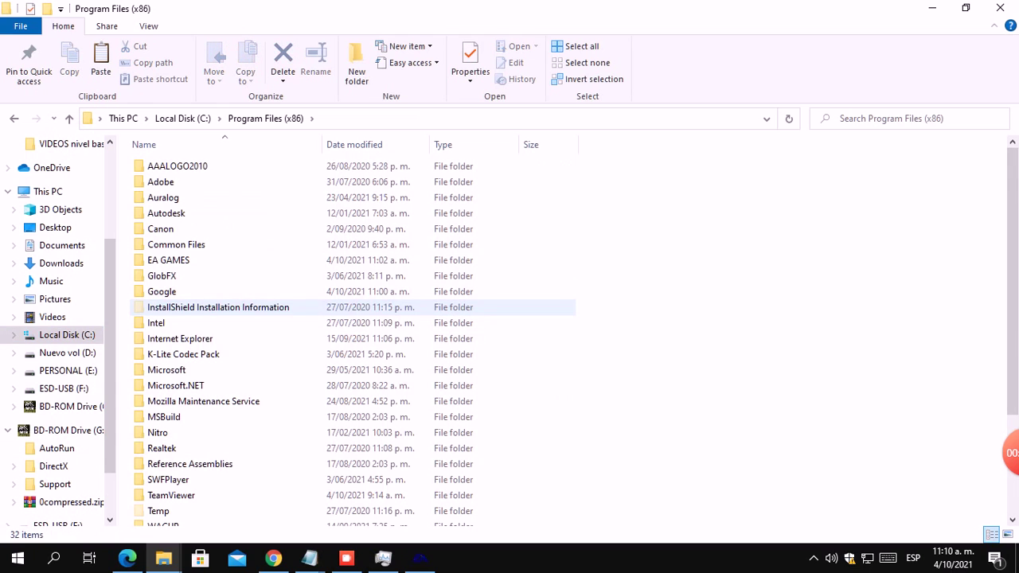
scroll(353, 455, "down", 1)
scroll(353, 416, "up", 1)
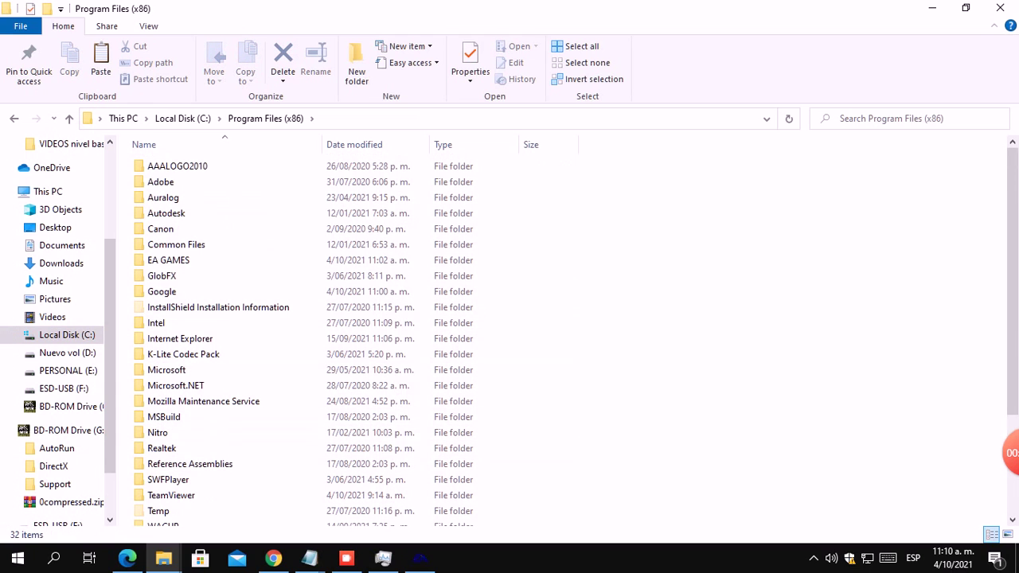
left_click(168, 259)
double_click(168, 259)
double_click(204, 166)
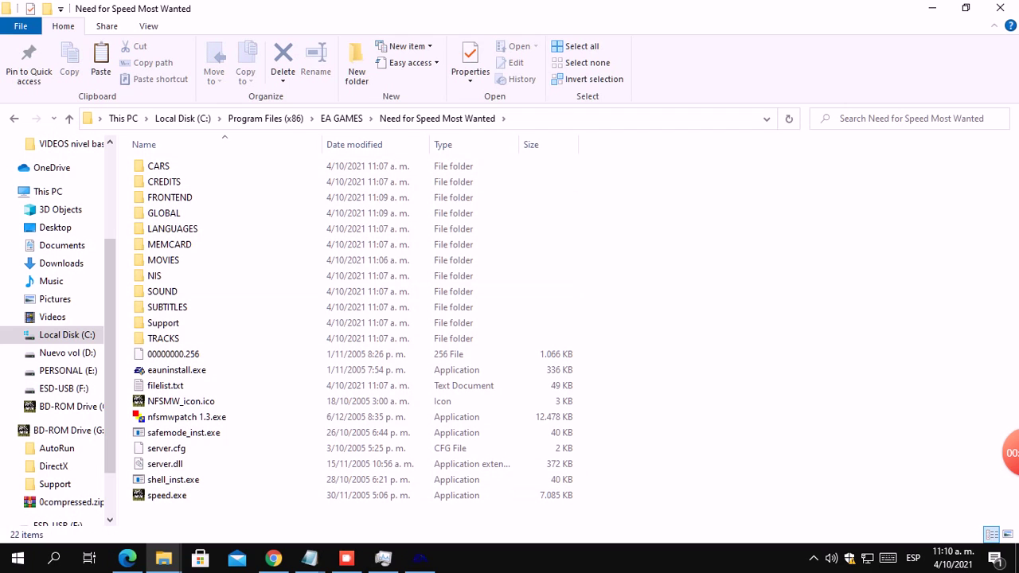
key("ctrl+v")
key("Return")
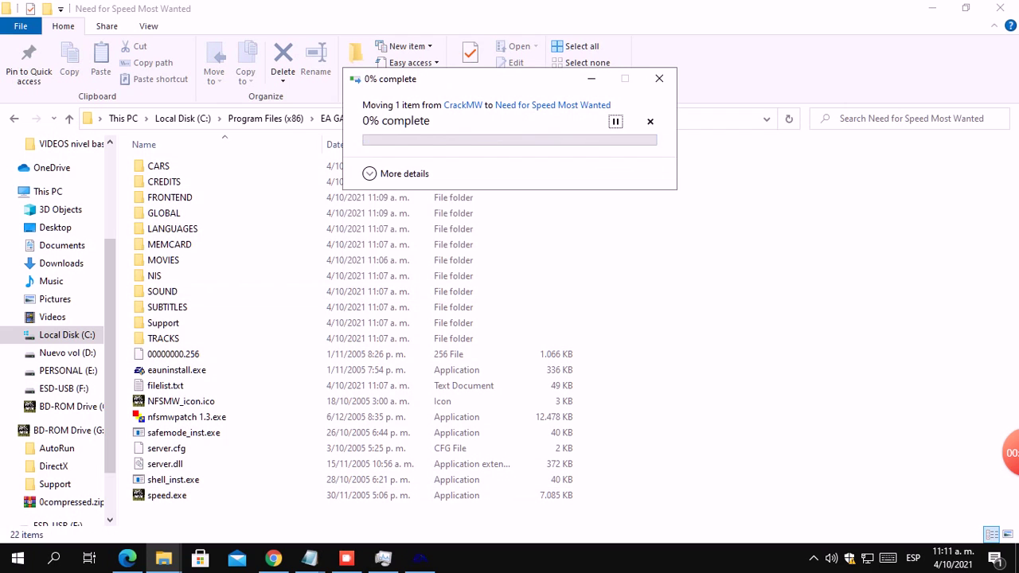
Step: Launch the game from the replaced speed.exe and switch back to the installation folder window
key("Return")
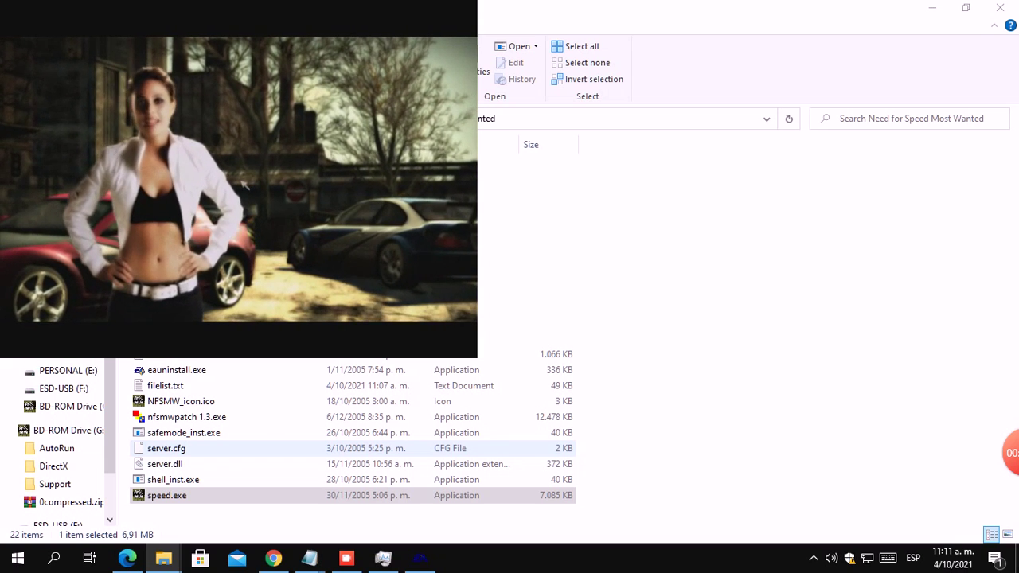
key("alt+Tab")
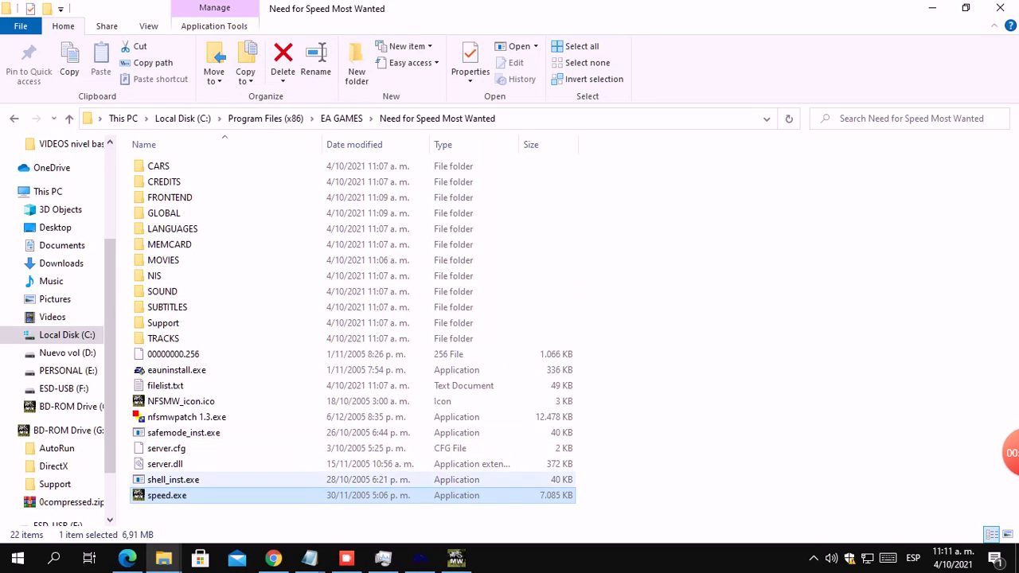
Step: Switch to the untitled Notepad note and append ", copiamos el speed en el directorio y a jugar :)" after "y luego comenzamos el juego"
mouse_move(310, 558)
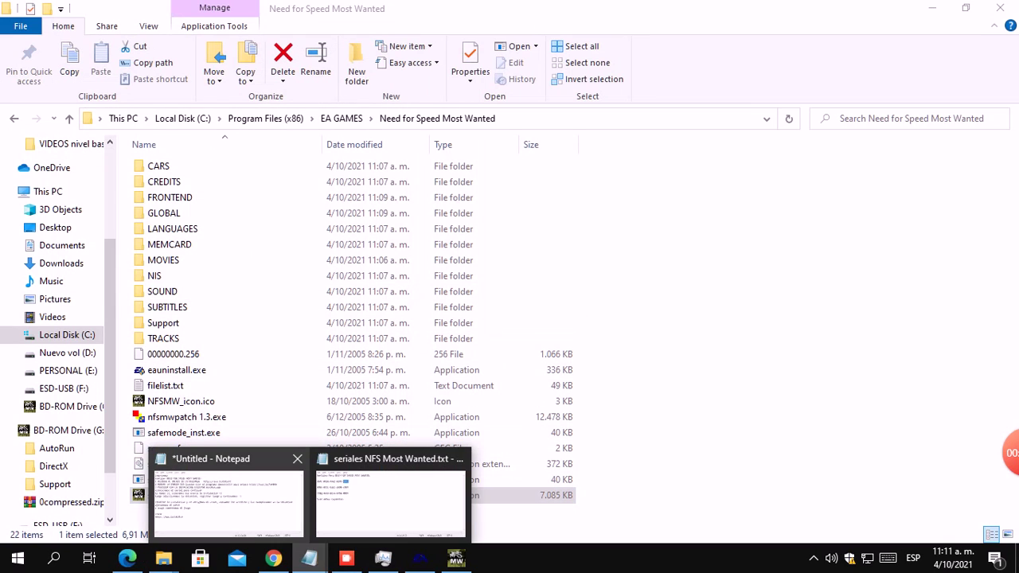
left_click(228, 494)
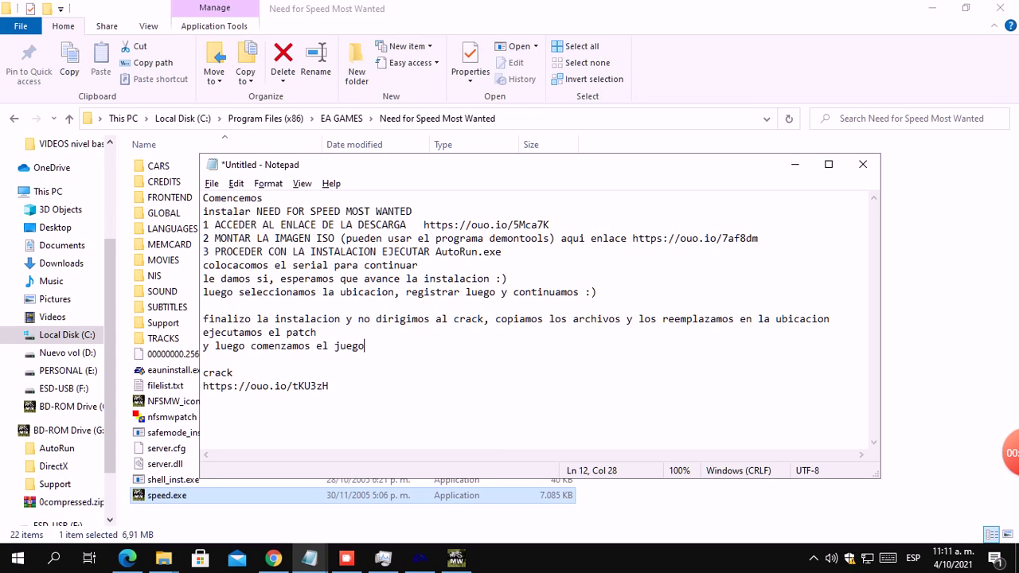
type(", como")
key("BackSpace")
key("BackSpace")
type("piamos el speed ")
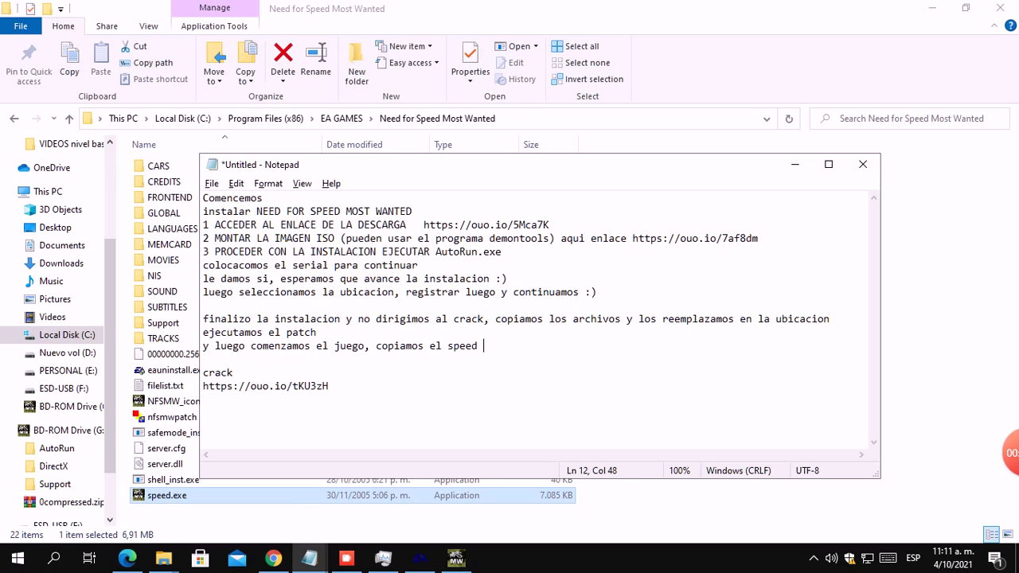
type("en el directorio y a ju")
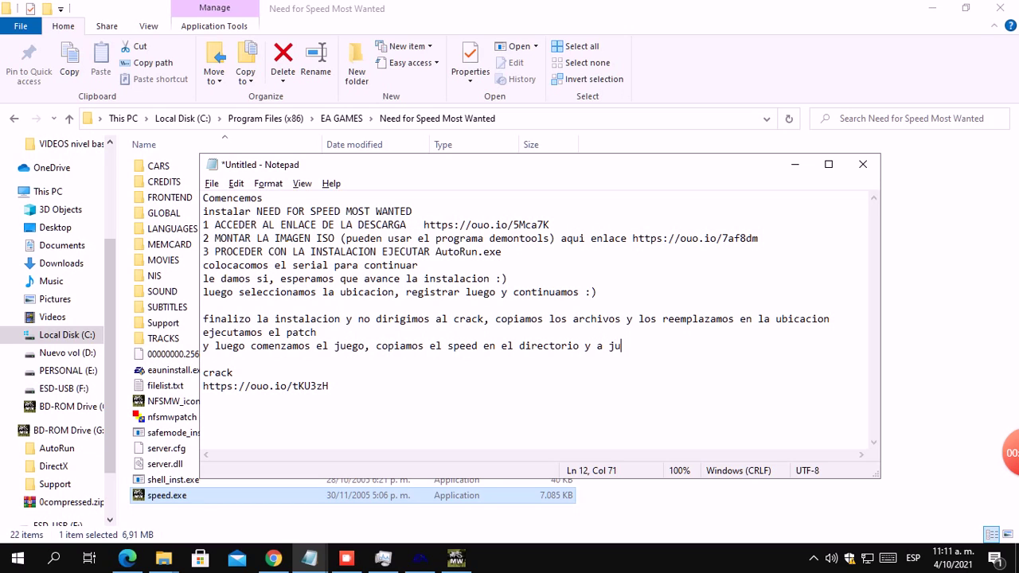
type("gar :)")
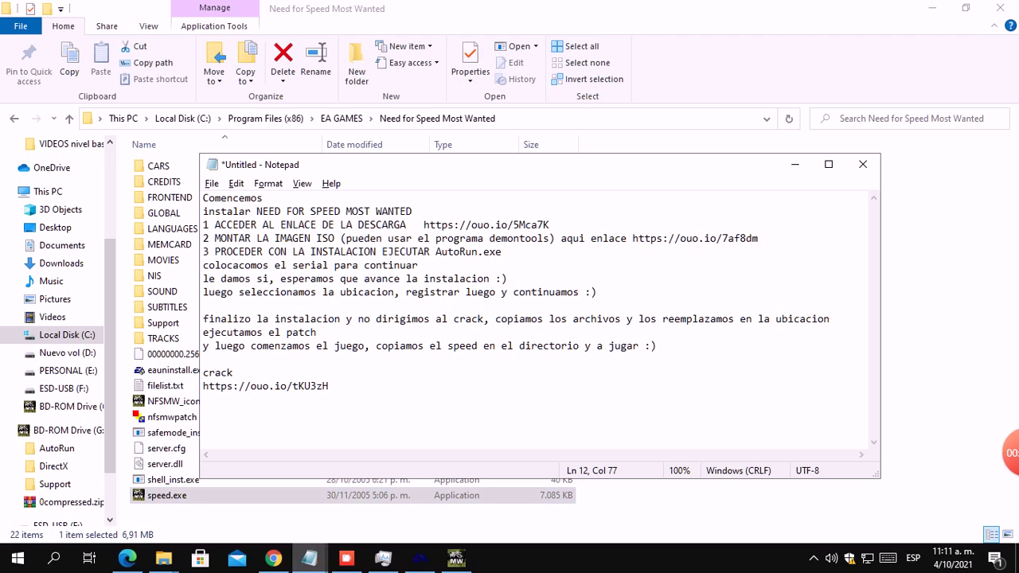
left_click(347, 558)
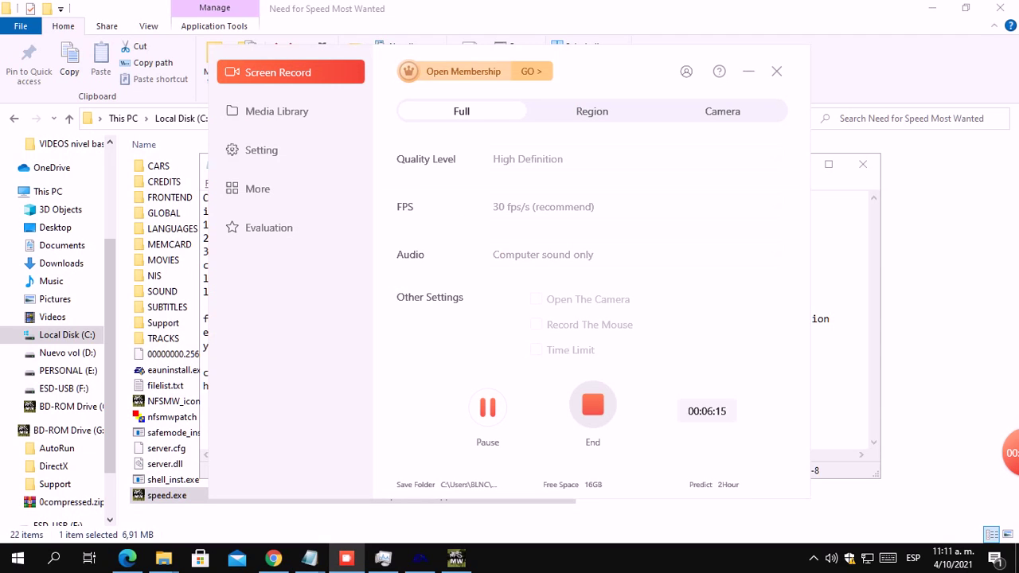